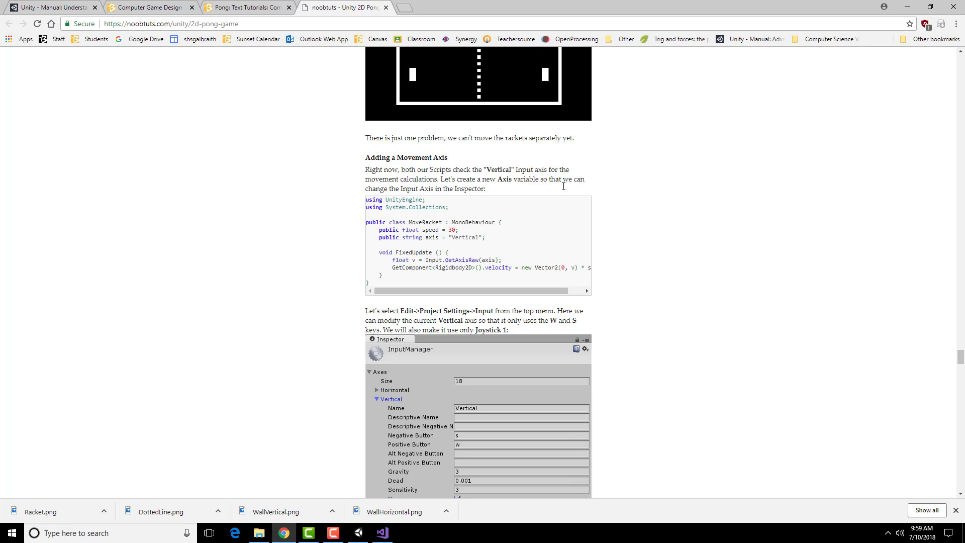
Examine the tutorial's Adding a Movement Axis section and its code line declaring the axis variable
scroll(504, 133, up, 2)
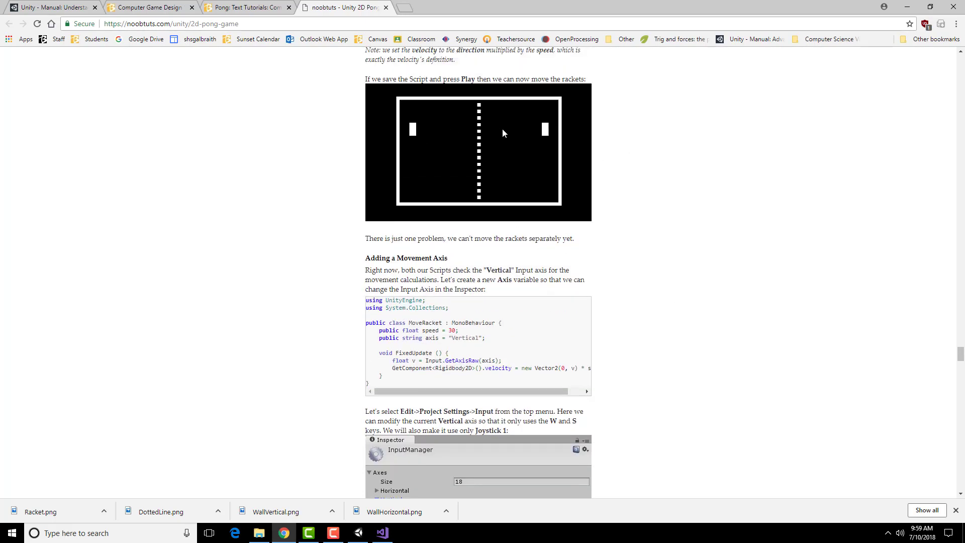
scroll(728, 318, down, 1)
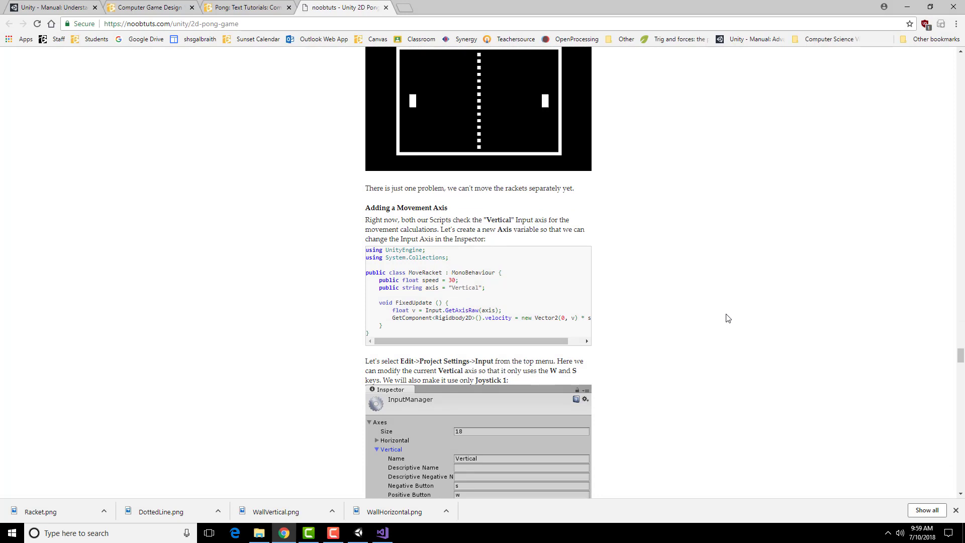
scroll(728, 317, down, 1)
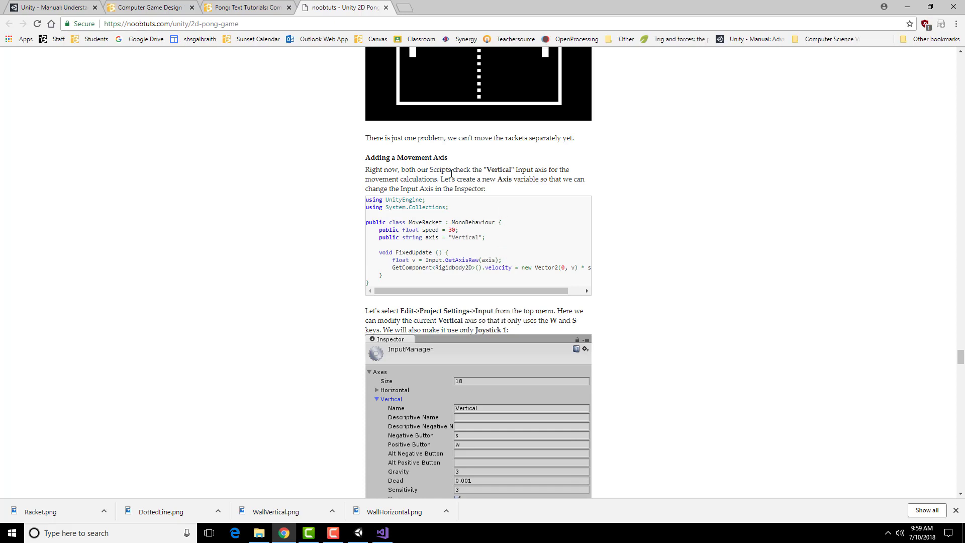
double_click(412, 237)
drag(450, 237, 402, 237)
click(458, 239)
click(438, 237)
Switch to Visual Studio and add public string axis = "Vertical"; below the speed variable in the MoveRacket class
click(382, 533)
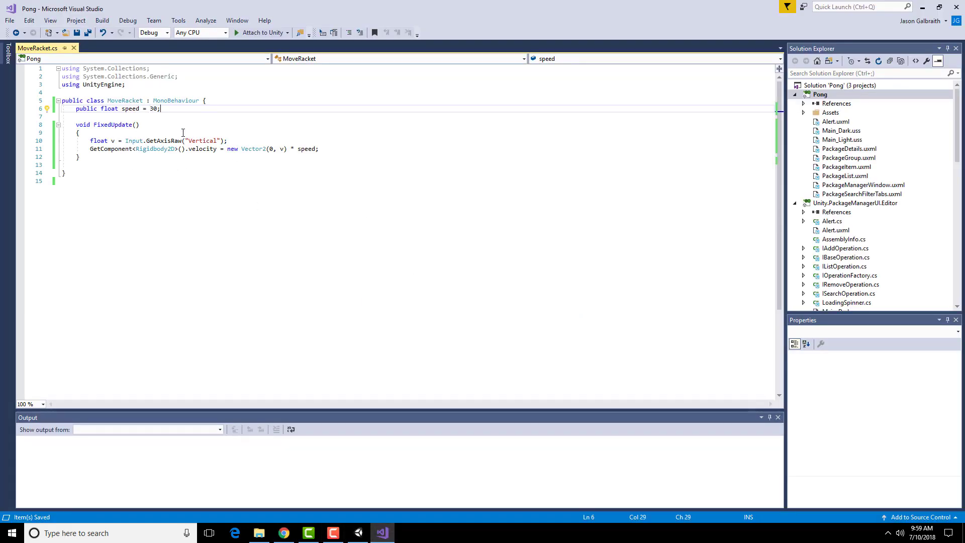
key(Return)
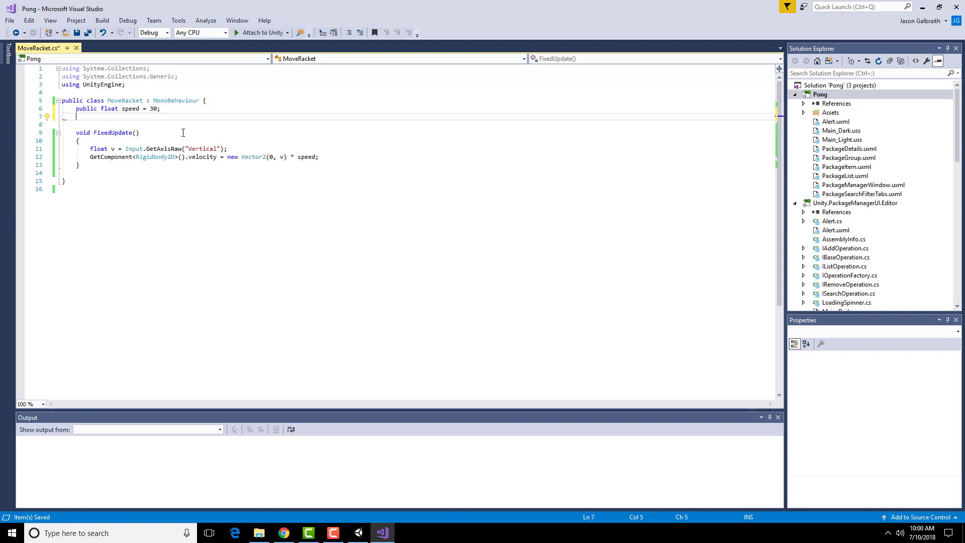
text(public string axis = "Vertical";)
Check the tutorial in Chrome, and in the MoveRacket script replace the "Vertical" string in the GetAxisRaw call with axis
key(alt+Tab)
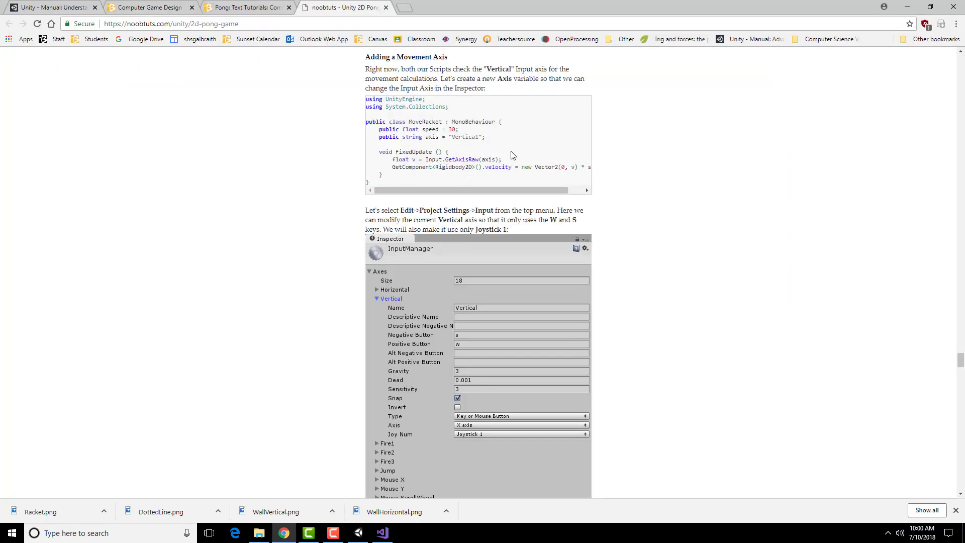
scroll(512, 155, down, 1)
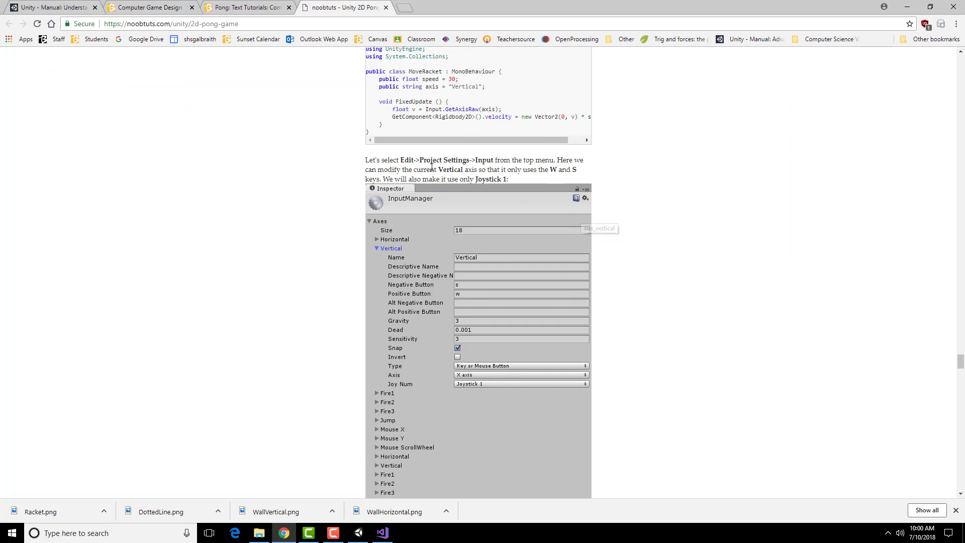
scroll(431, 167, up, 1)
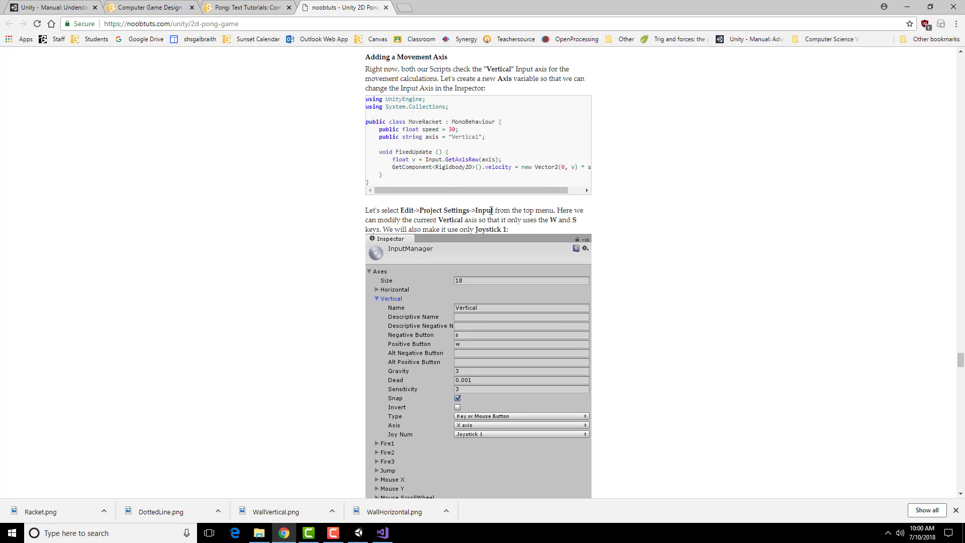
scroll(489, 213, down, 1)
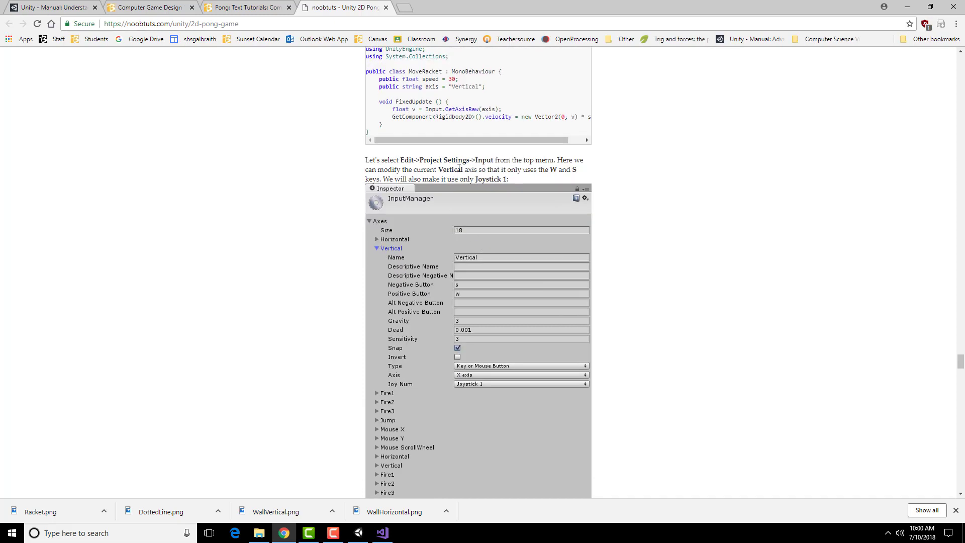
scroll(637, 306, down, 1)
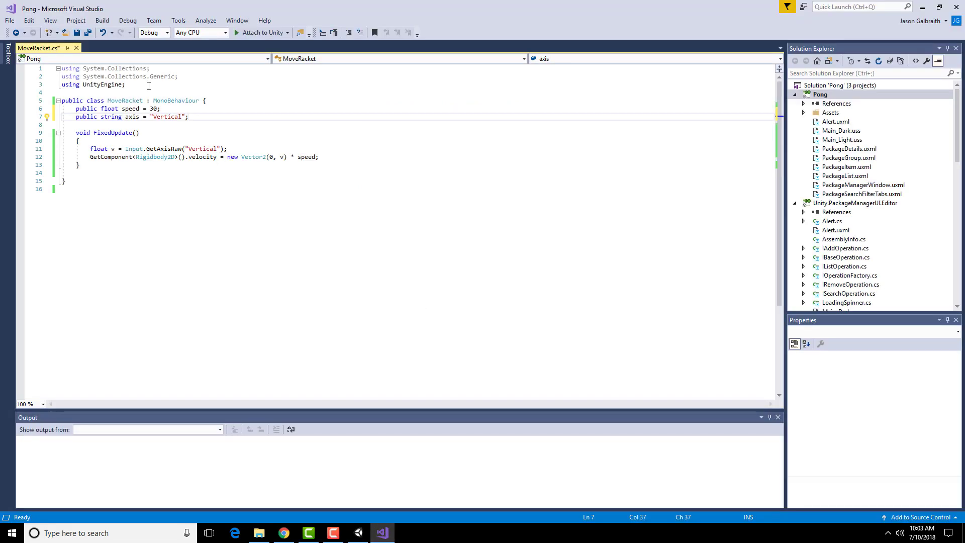
click(221, 149)
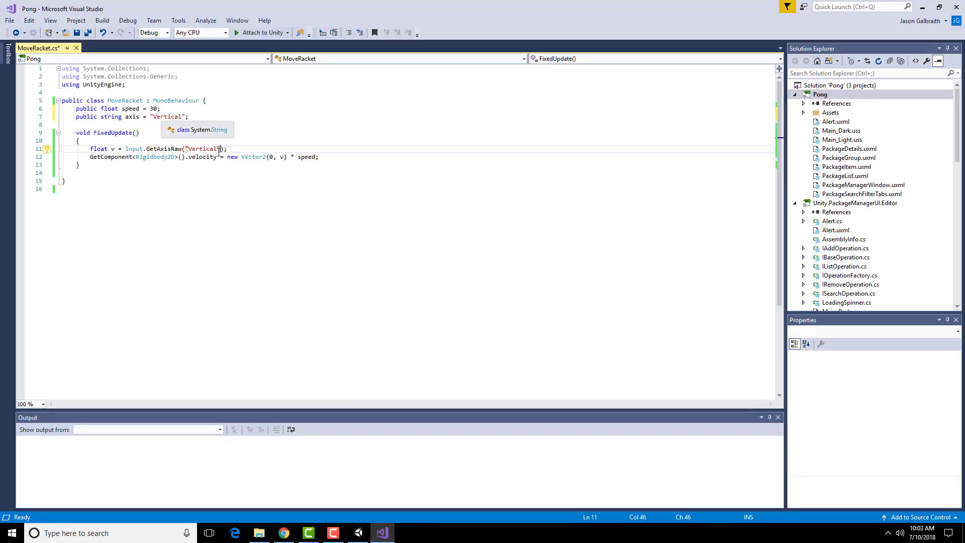
drag(222, 149, 186, 151)
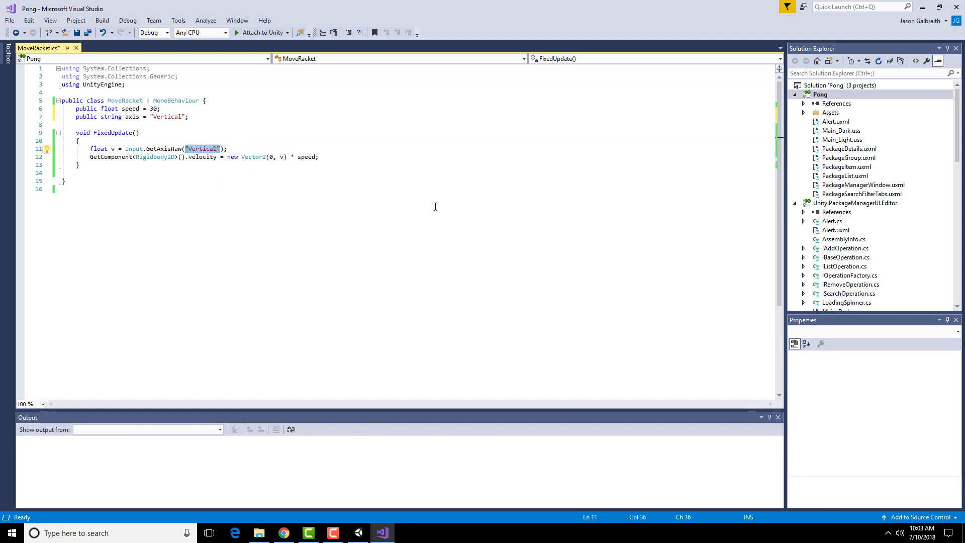
key(BackSpace)
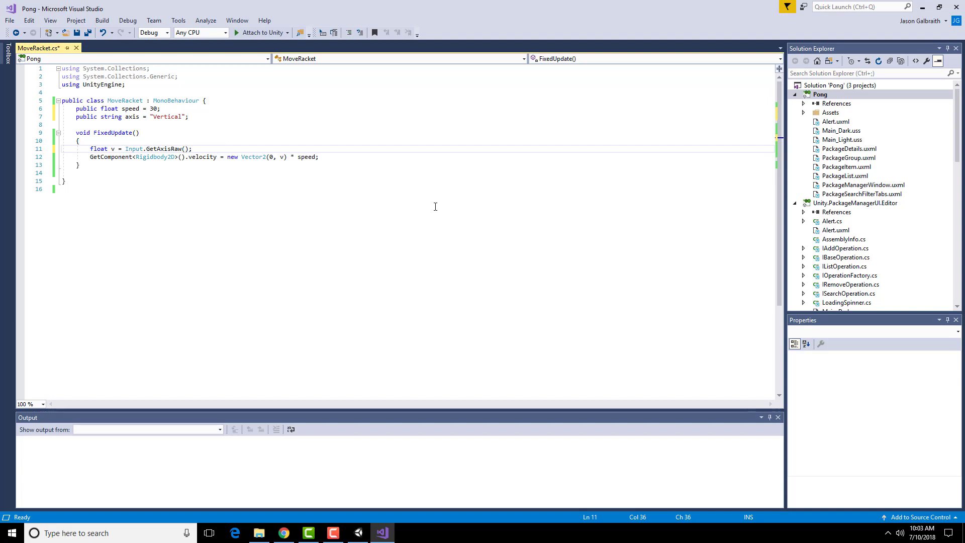
text(axis)
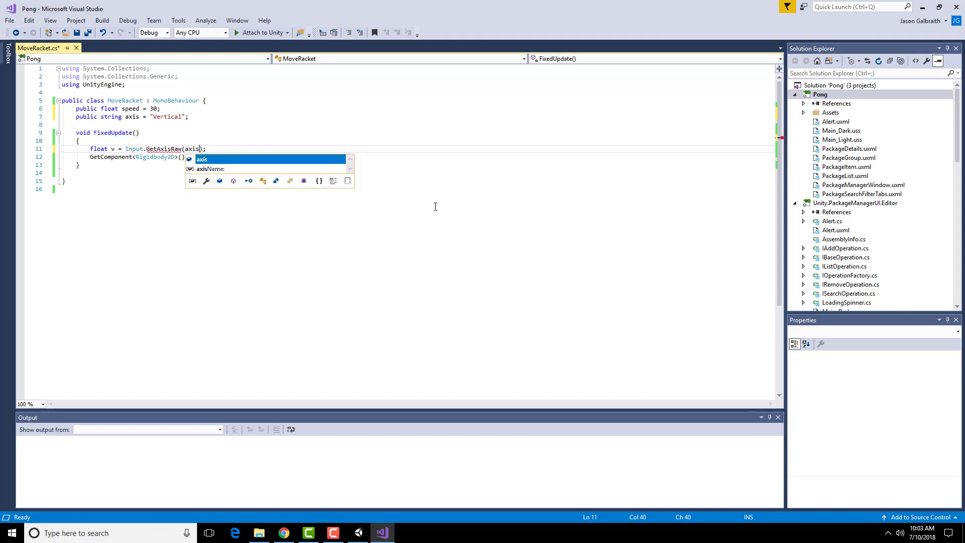
click(280, 132)
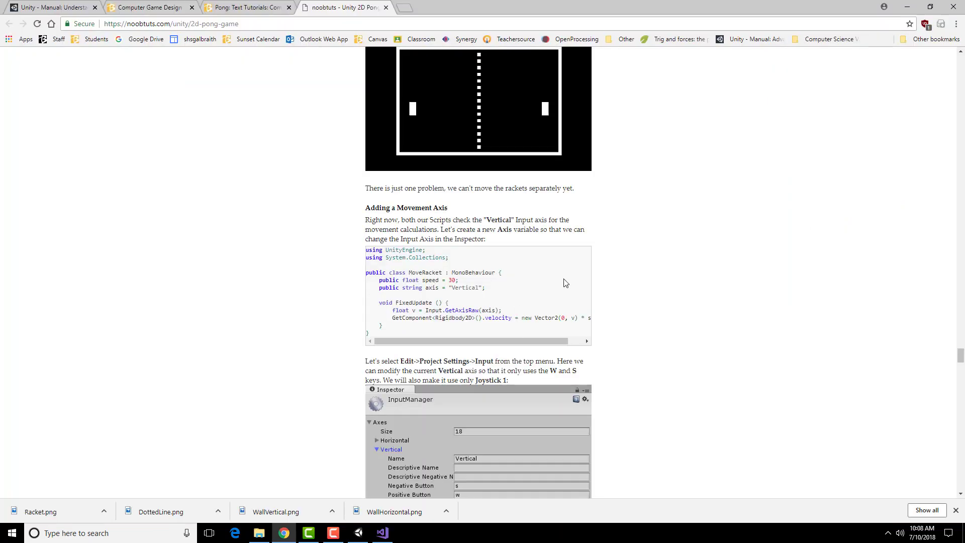
Review the tutorial's InputManager example, switch to Unity, and expand the first Vertical axis in the project's Input settings
scroll(376, 224, down, 3)
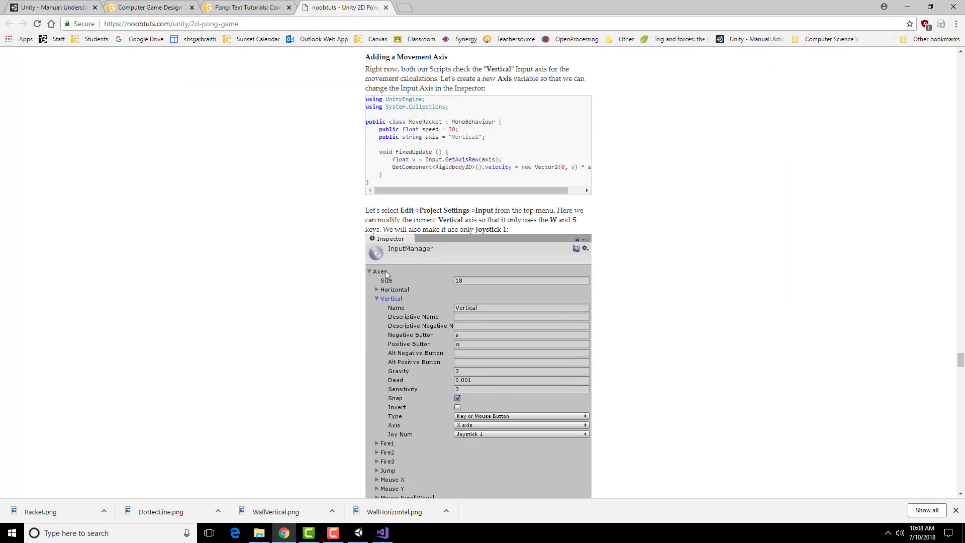
scroll(628, 250, down, 2)
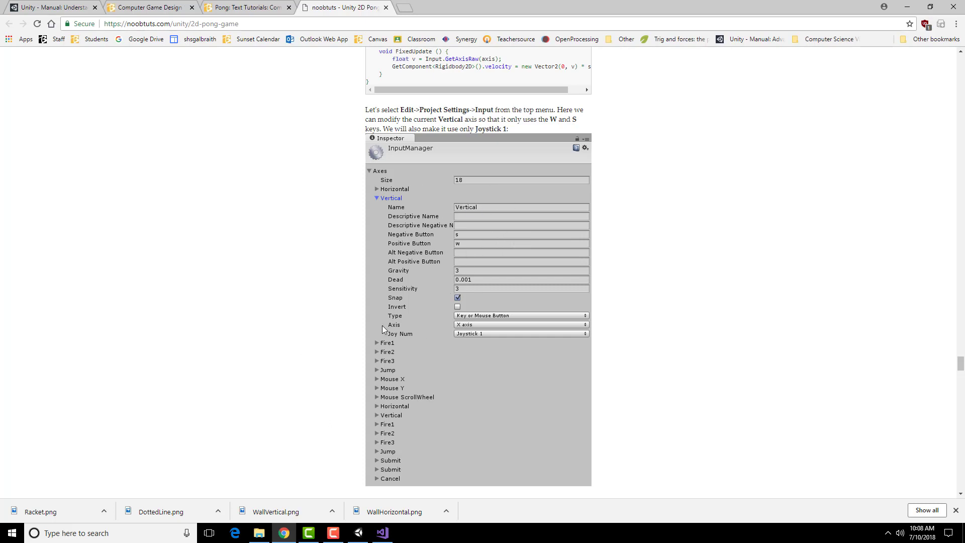
click(358, 533)
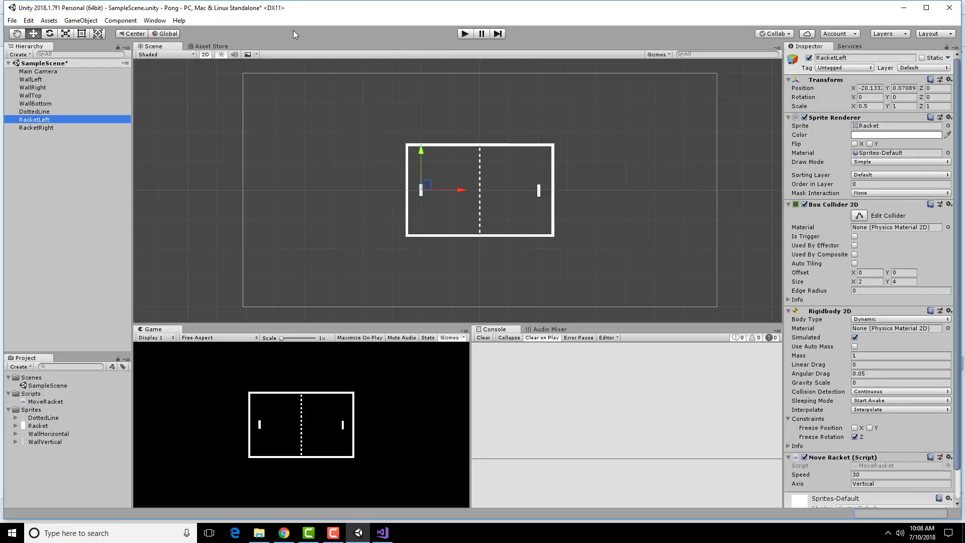
click(29, 20)
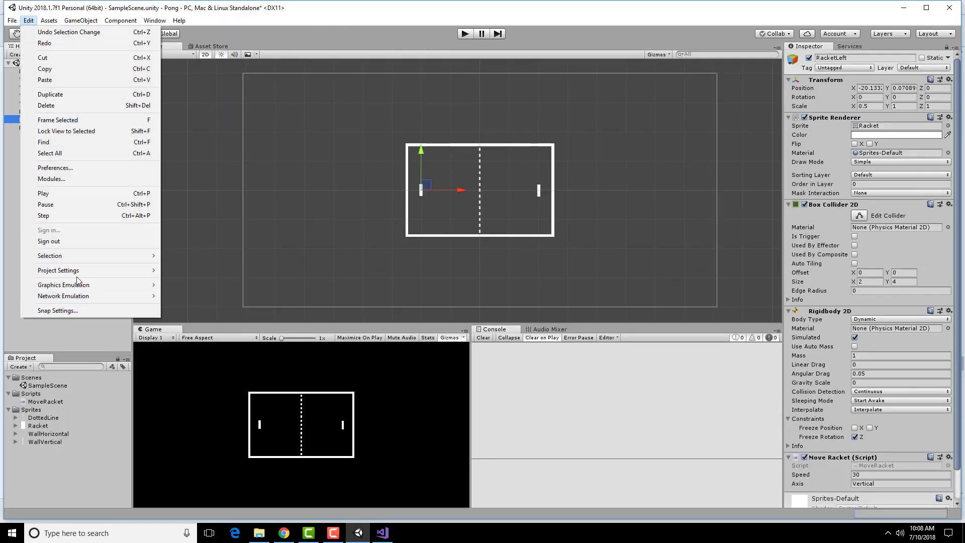
mouse_move(82, 274)
click(204, 273)
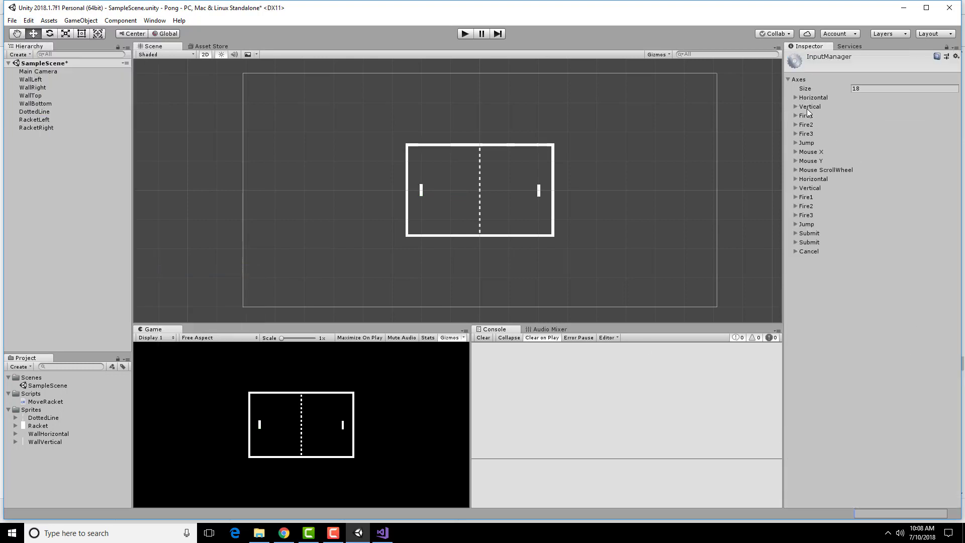
click(796, 107)
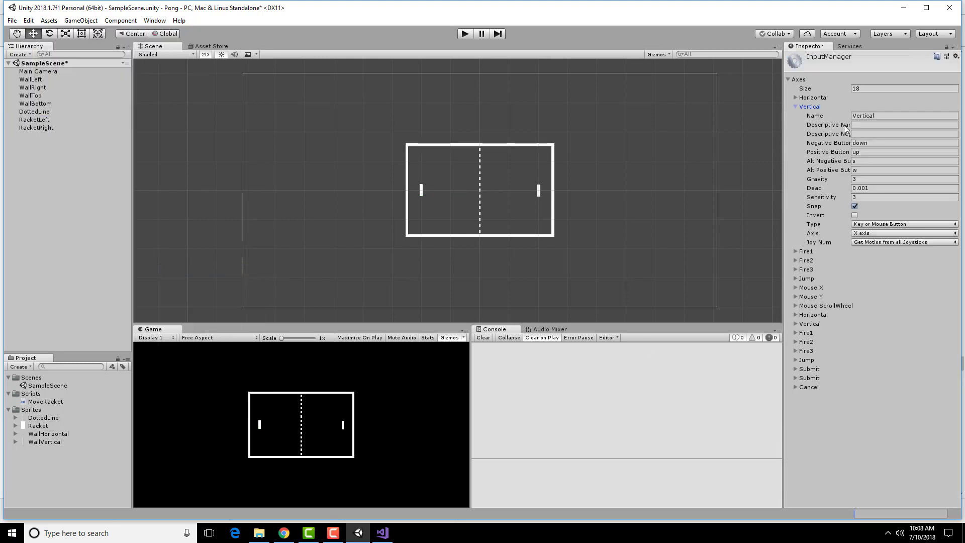
Set the Vertical axis's Negative Button to s and Positive Button to w, clear both alternate buttons, and choose Joystick 1 as Joy Num
click(873, 144)
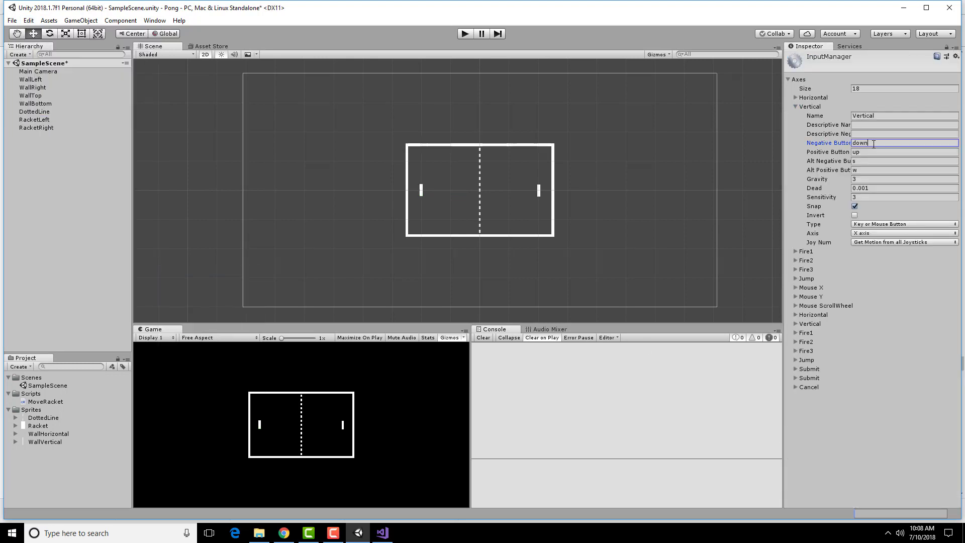
text(s)
click(838, 151)
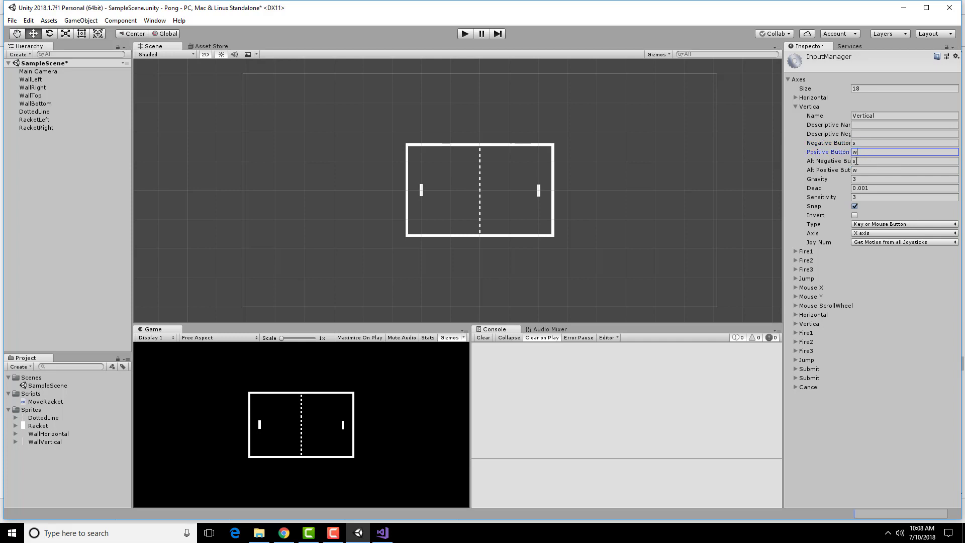
text(w)
key(Tab)
key(Tab)
key(BackSpace)
click(890, 241)
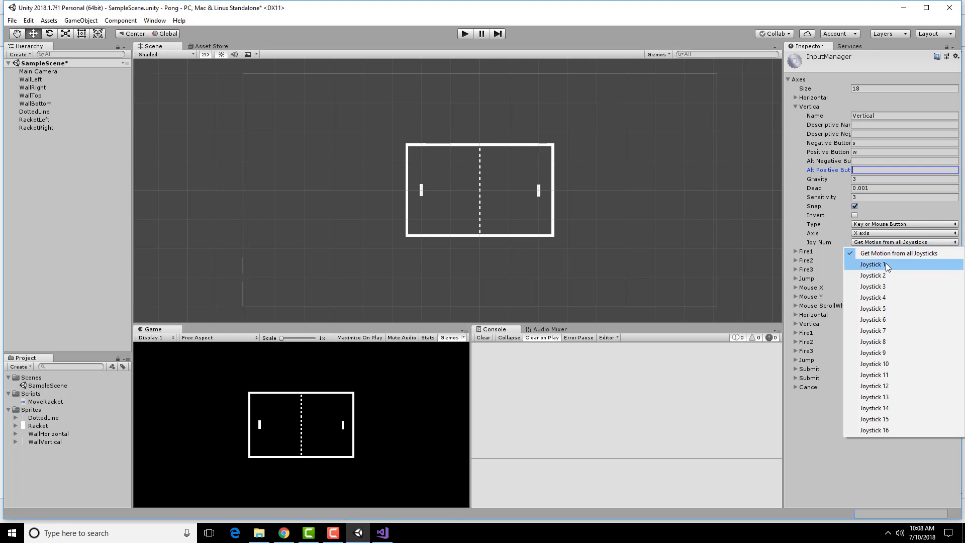
click(886, 264)
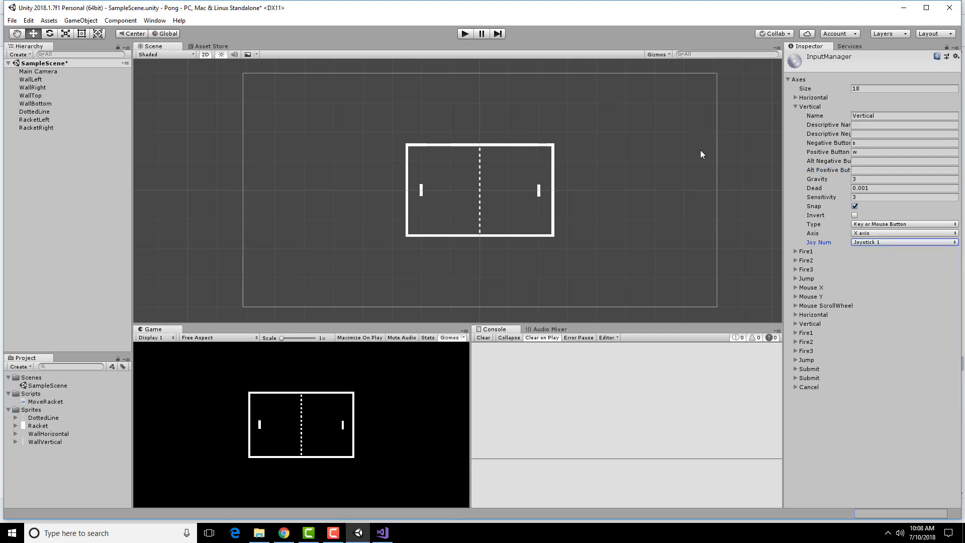
Check the tutorial's Vertical2 instructions in Chrome, and set the Axes size to 19 in Unity's InputManager
key(alt+Tab)
scroll(470, 218, down, 5)
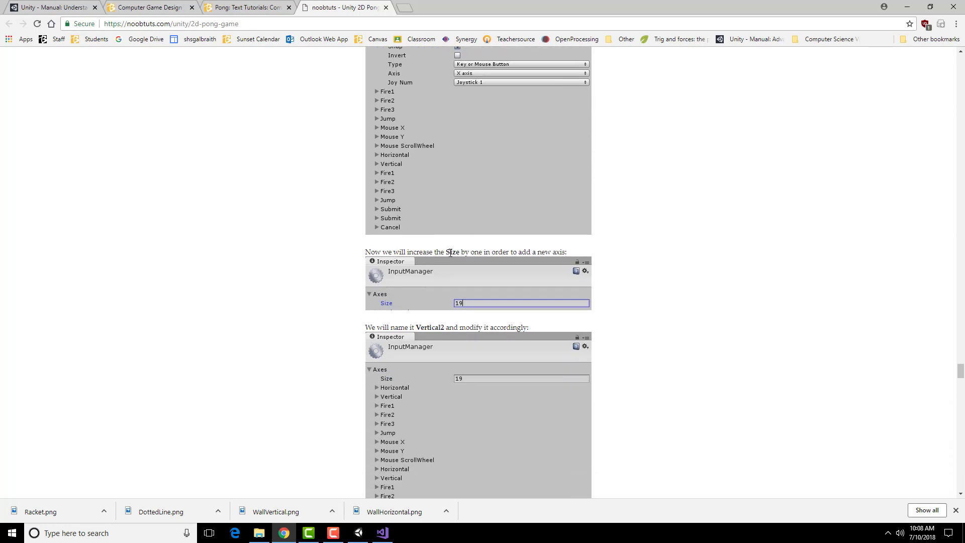
scroll(523, 249, down, 3)
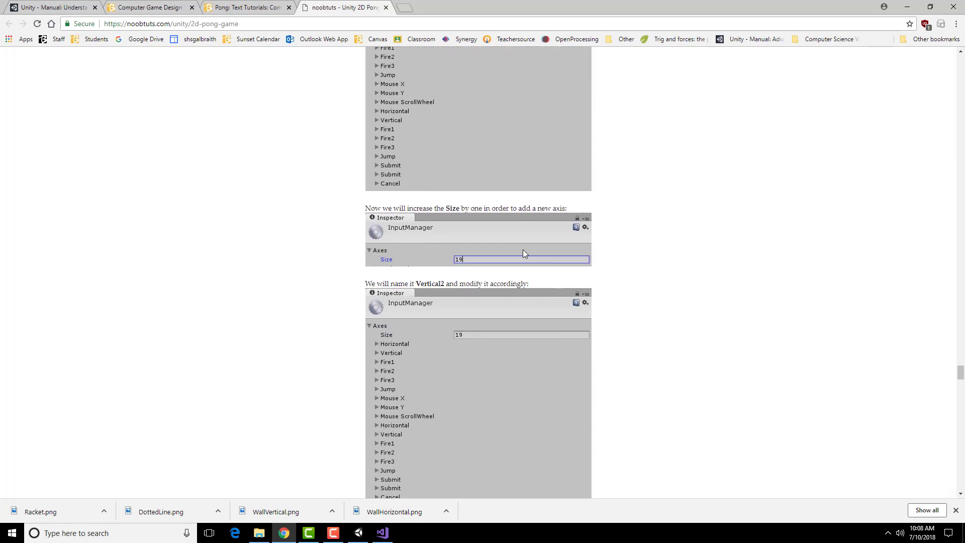
scroll(487, 386, down, 4)
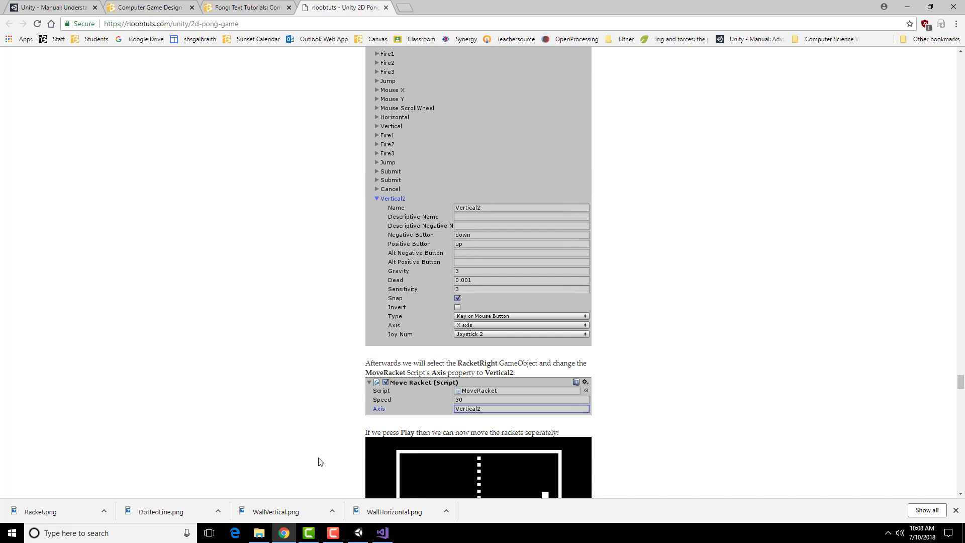
click(355, 537)
click(872, 89)
text(1)
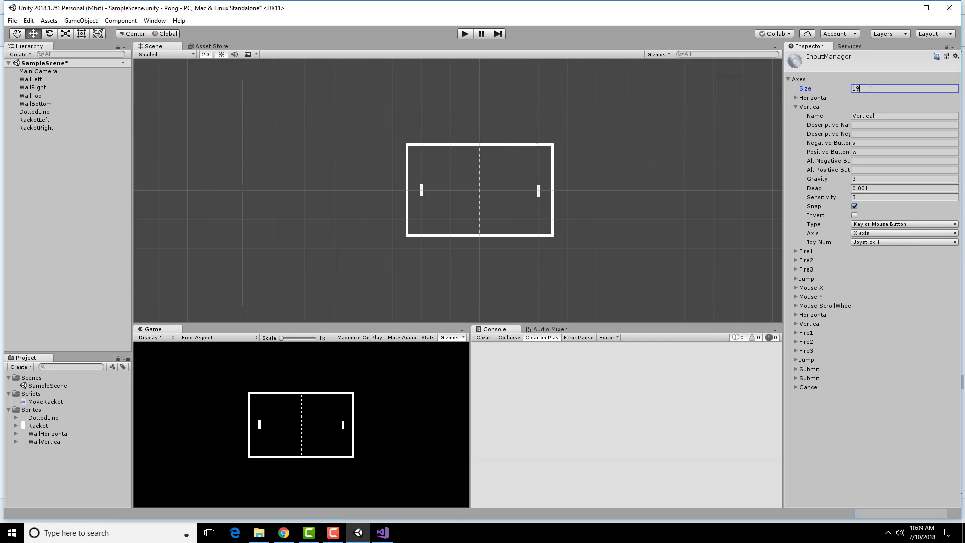
text(9)
key(Return)
Expand the newly added axis at the end of the Axes list and rename it Vertical2
click(795, 397)
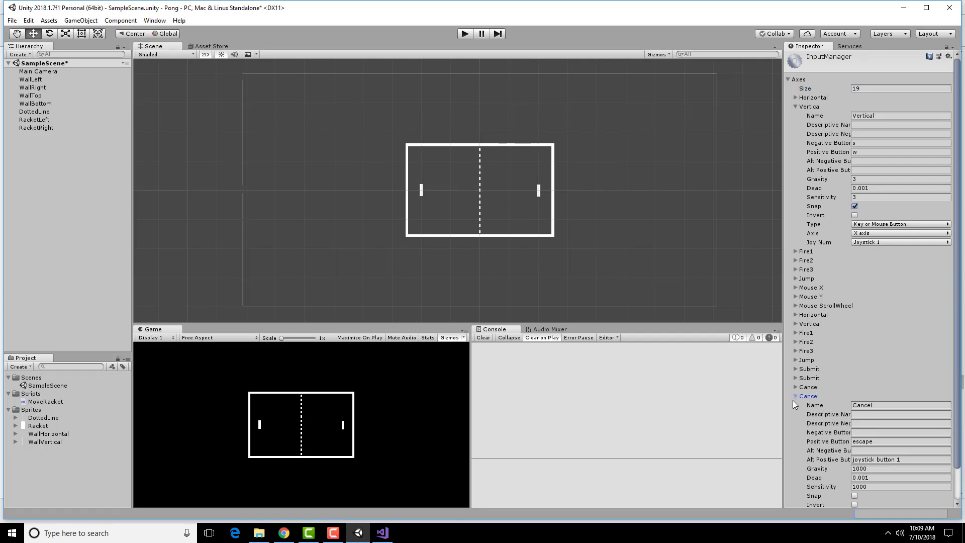
scroll(864, 387, down, 1)
click(878, 373)
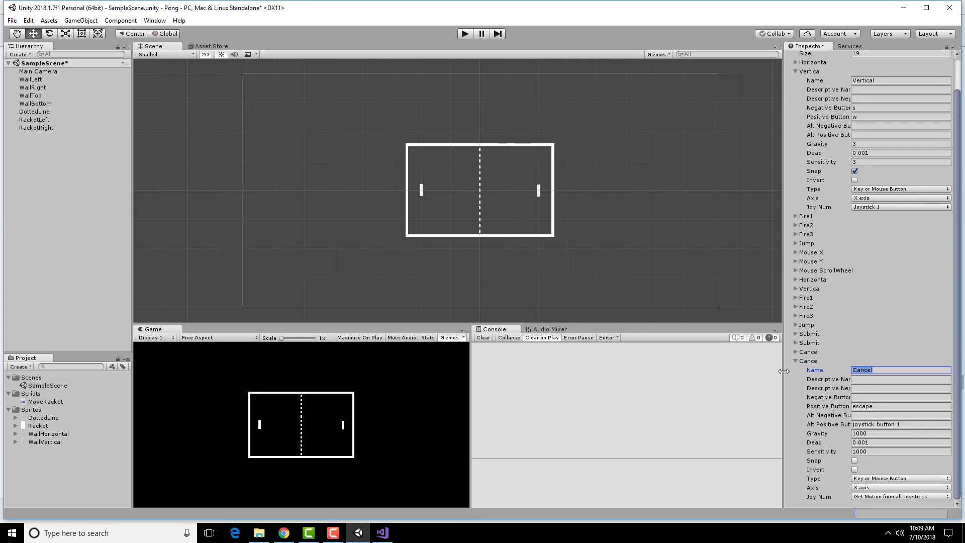
text(Vertical)
Set the Vertical2 axis's Negative Button to down and Positive Button to up, and clear its Alt Positive Button
click(871, 397)
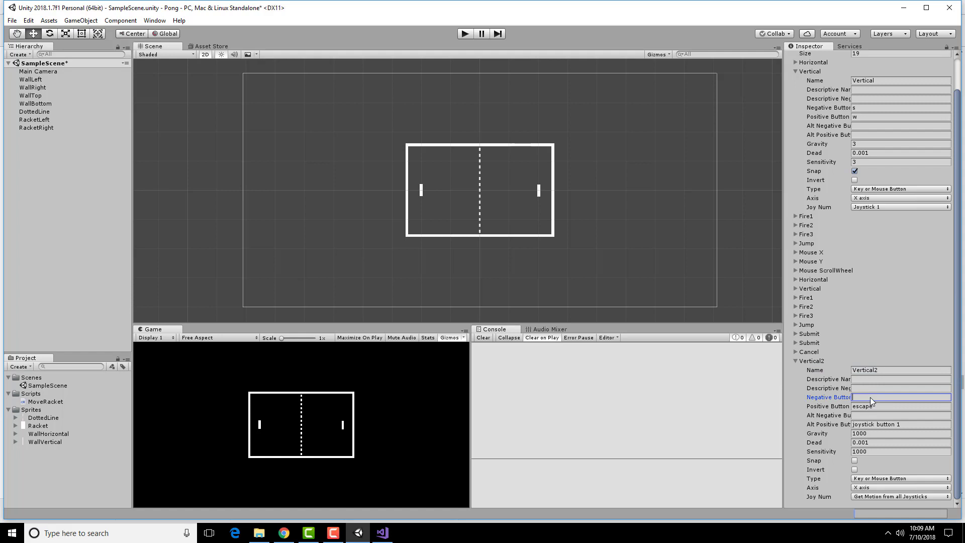
text(down)
key(Tab)
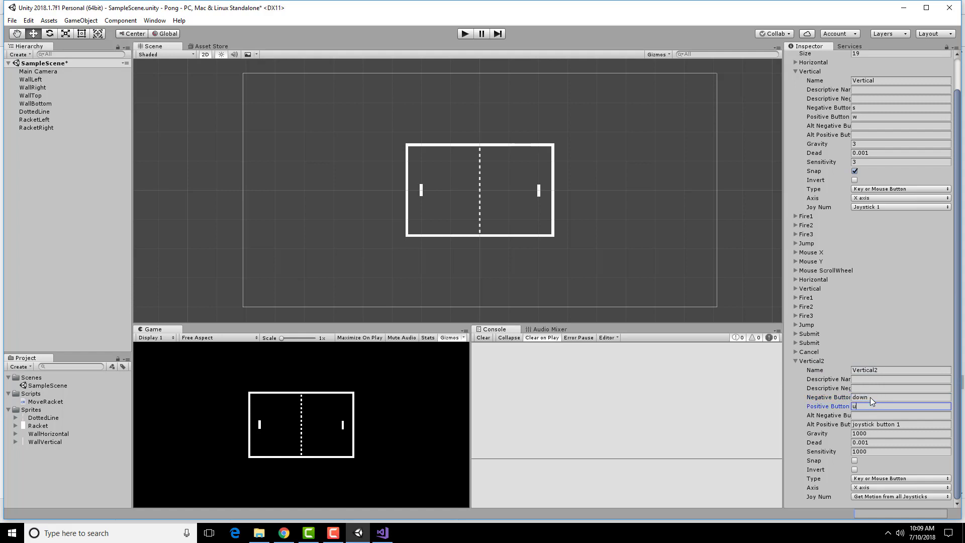
click(920, 426)
key(BackSpace)
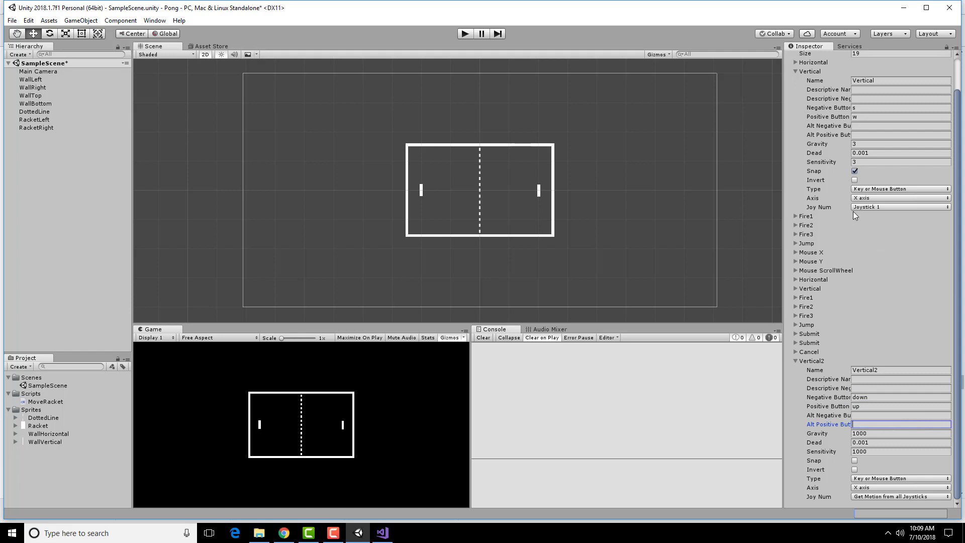
Set both the Gravity and the Sensitivity of the Vertical2 axis to 3
key(Tab)
text(3)
key(Tab)
text(3)
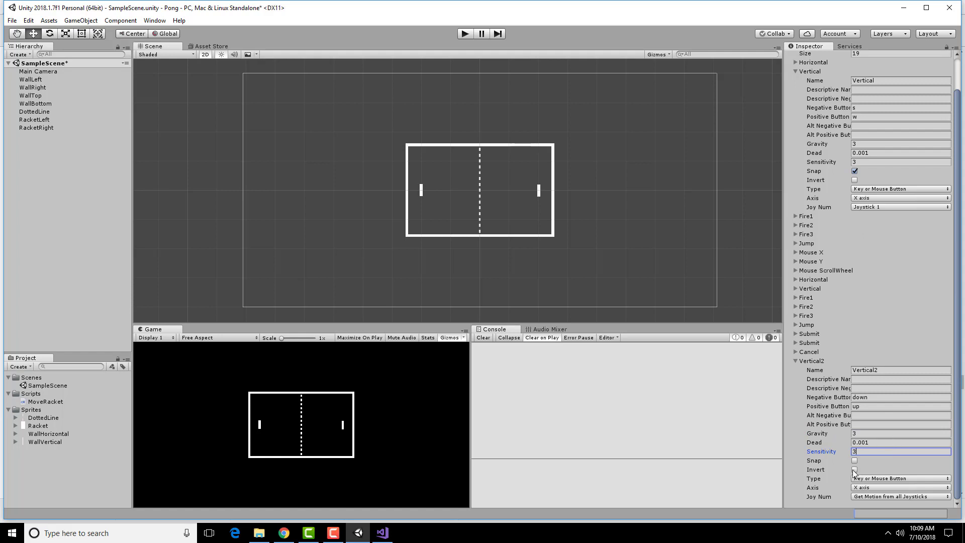
Enable Snap for the Vertical2 axis and set its Joy Num to Joystick 2
click(855, 460)
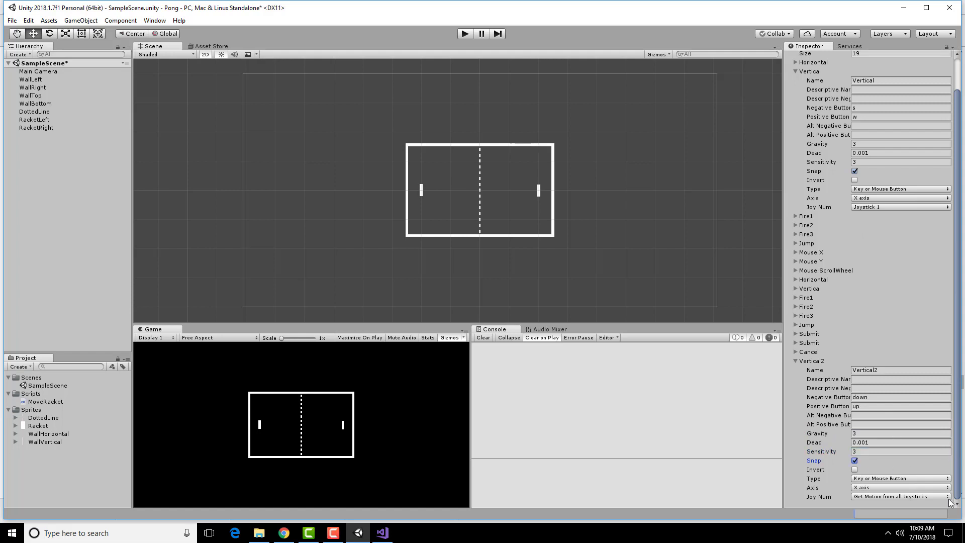
click(920, 496)
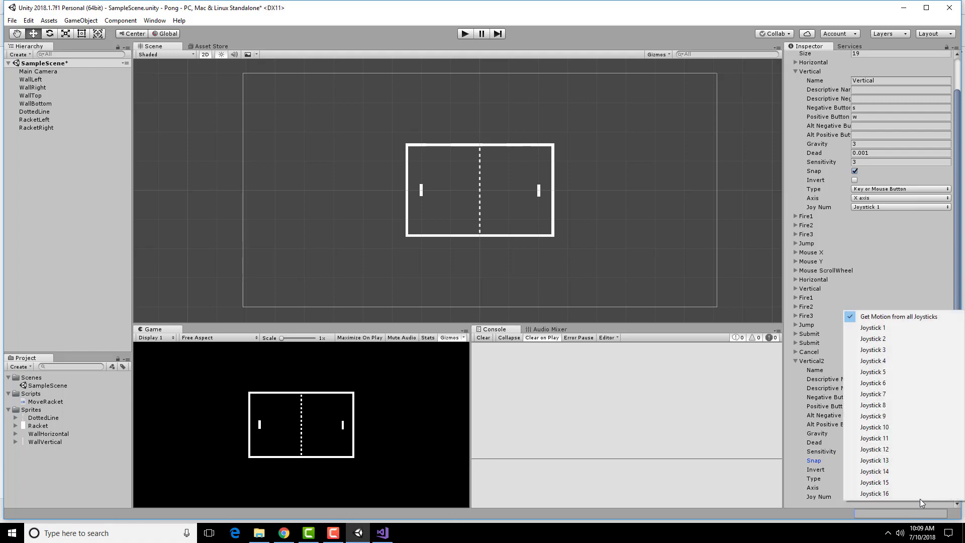
click(896, 339)
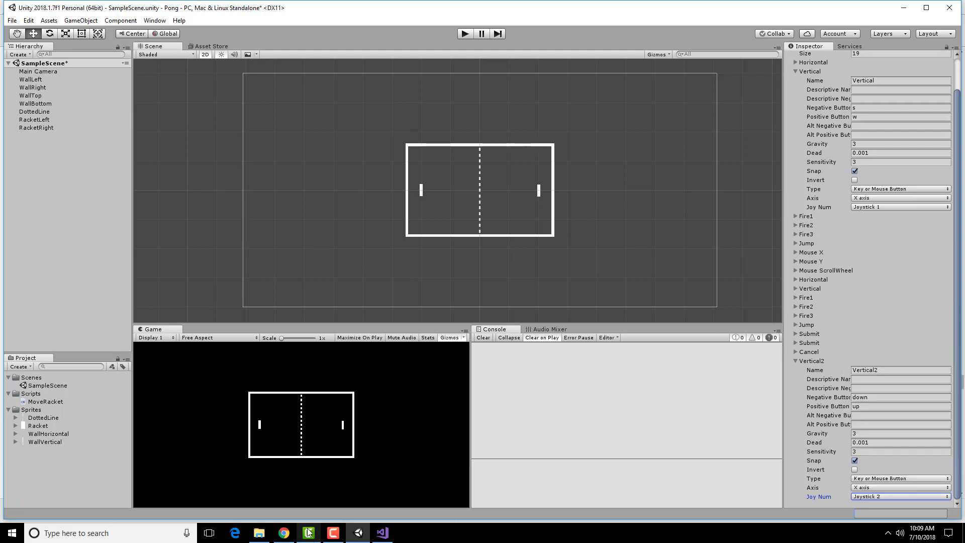
Check the tutorial's RacketRight instruction in Chrome, and set RacketRight's Move Racket Axis to Vertical2 in Unity
click(284, 533)
scroll(581, 359, down, 2)
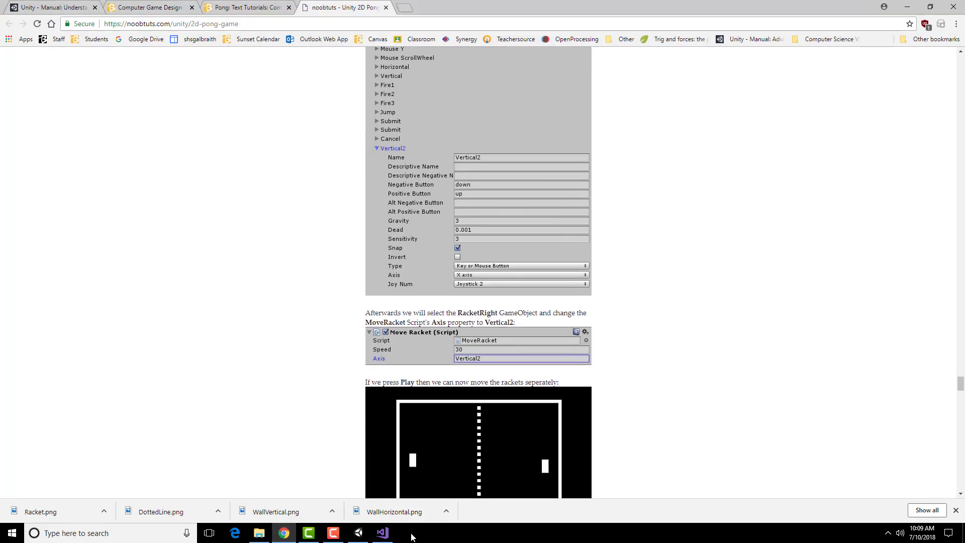
scroll(581, 359, down, 3)
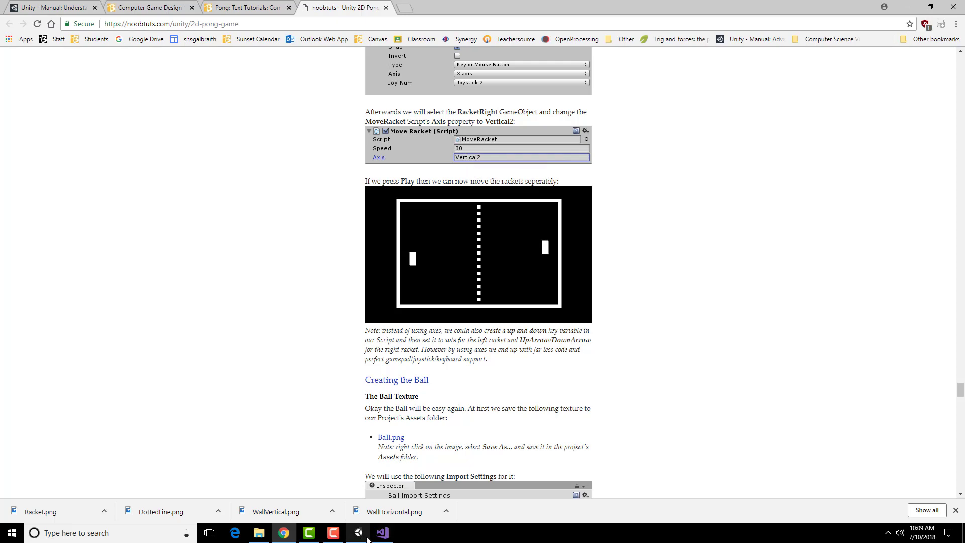
key(alt+Tab)
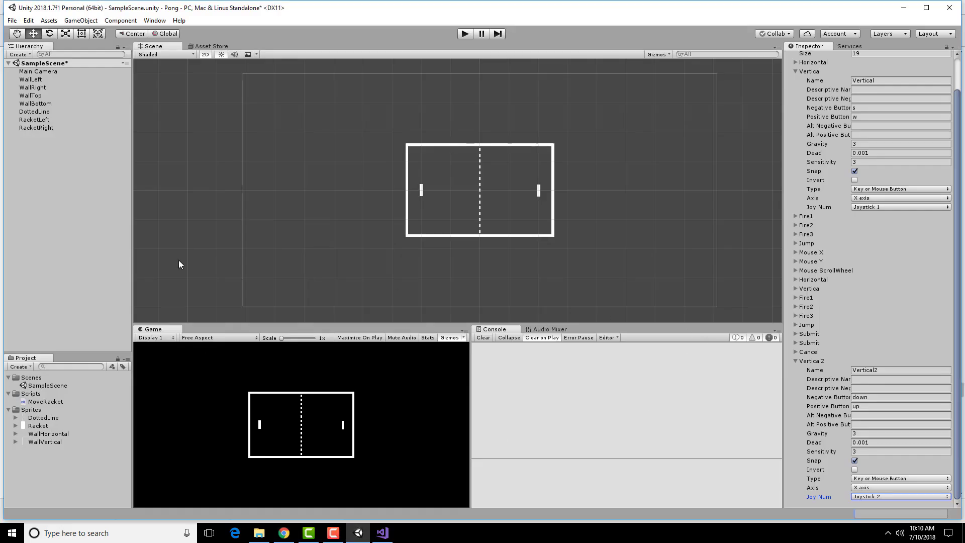
click(33, 119)
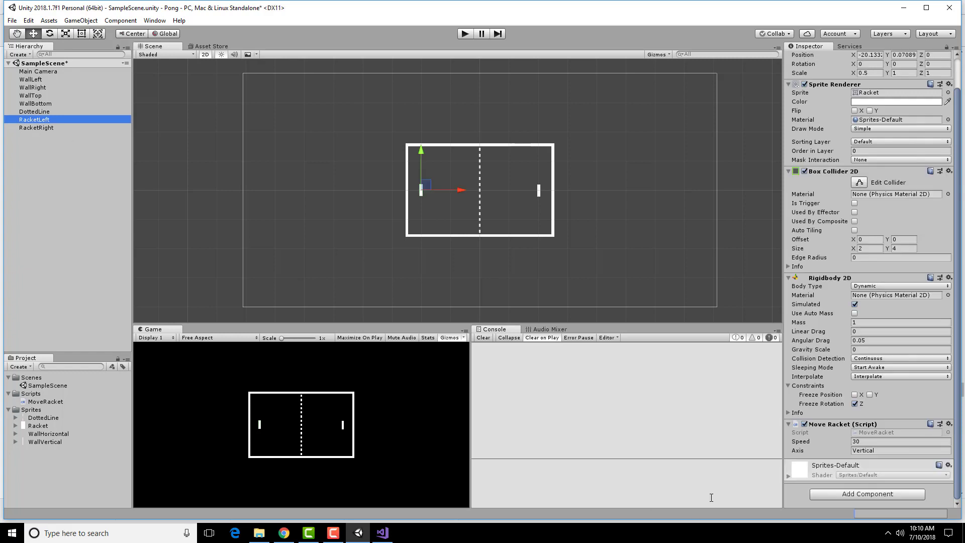
click(52, 129)
click(896, 451)
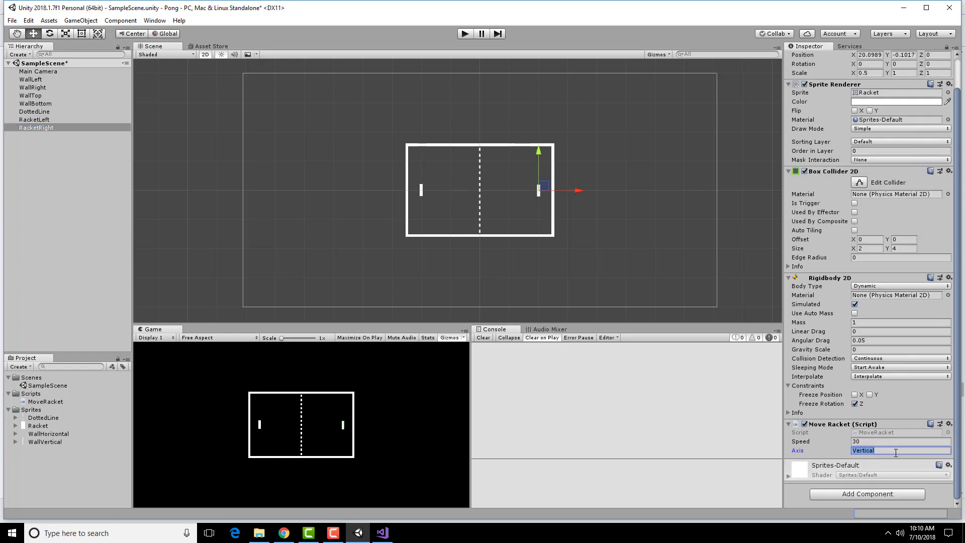
click(896, 451)
text(2)
Play-test the game by moving the left and right rackets up and down separately, and stop play mode
click(466, 34)
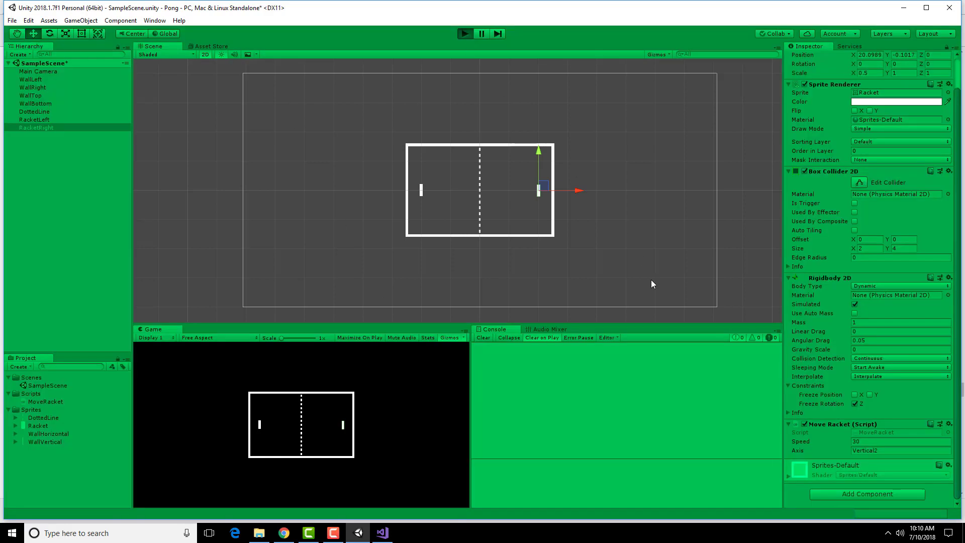
key(w)
key(s)
key(w)
key(s)
key(Up)
key(Down)
key(Up)
key(Down)
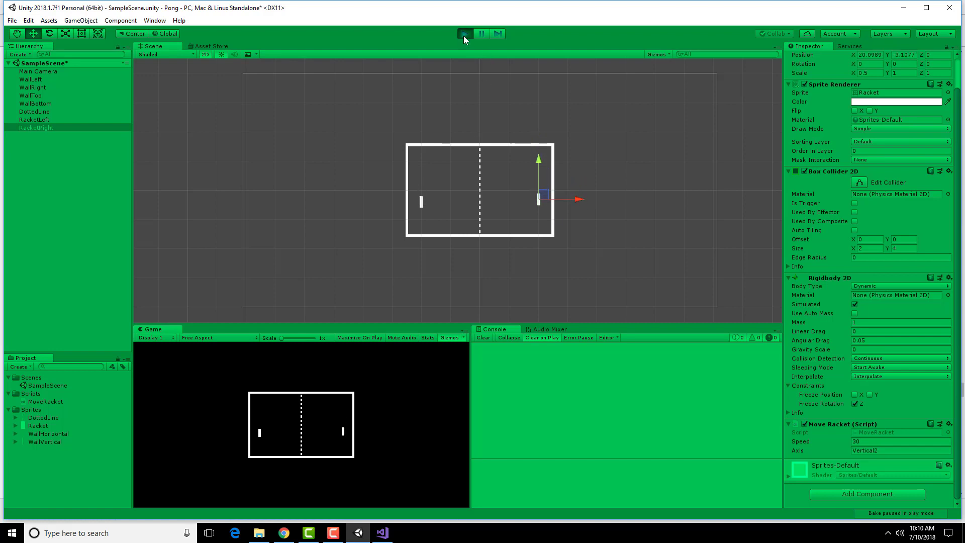
click(463, 35)
Switch to the tutorial in Chrome and save the linked Ball.png into the Pong project's Assets/Sprites folder
click(284, 533)
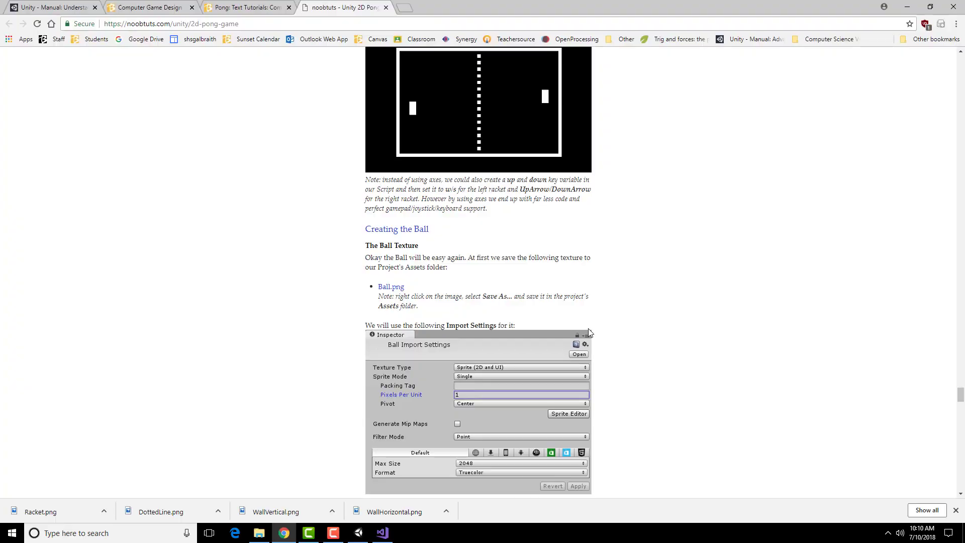
scroll(700, 323, down, 1)
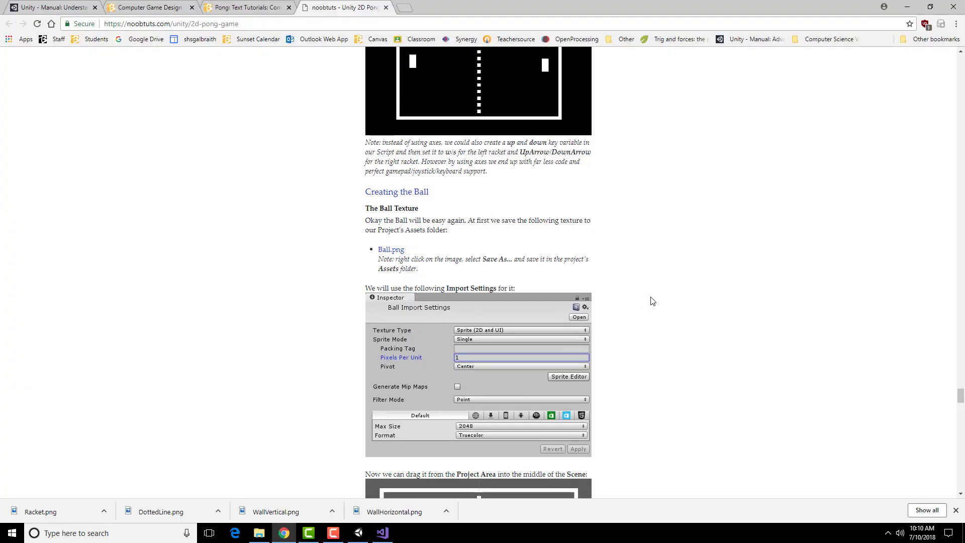
scroll(653, 301, up, 3)
scroll(687, 423, down, 4)
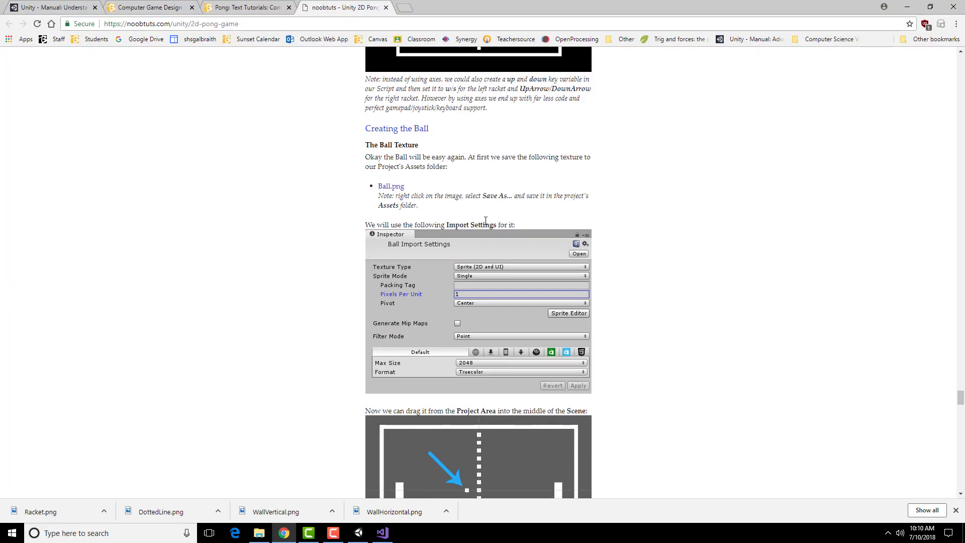
right_click(392, 189)
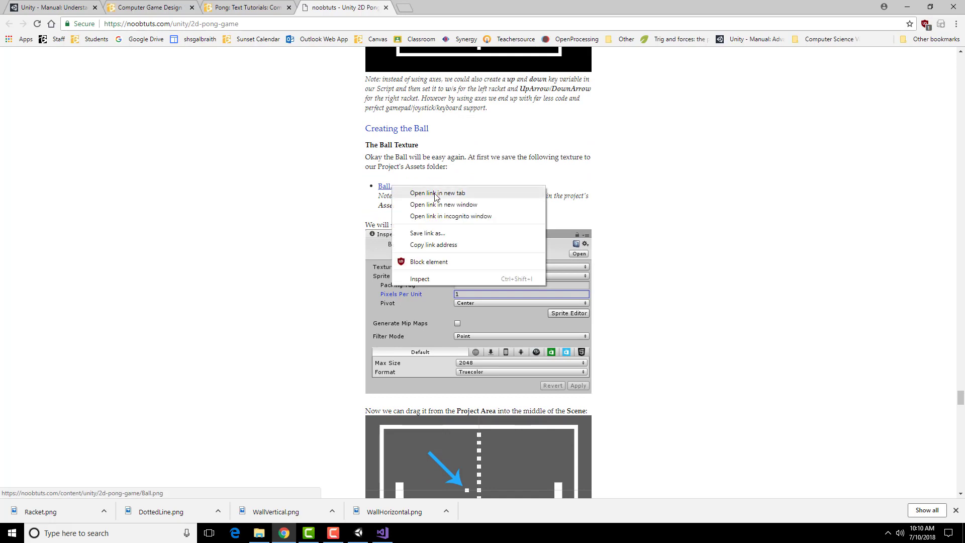
click(440, 233)
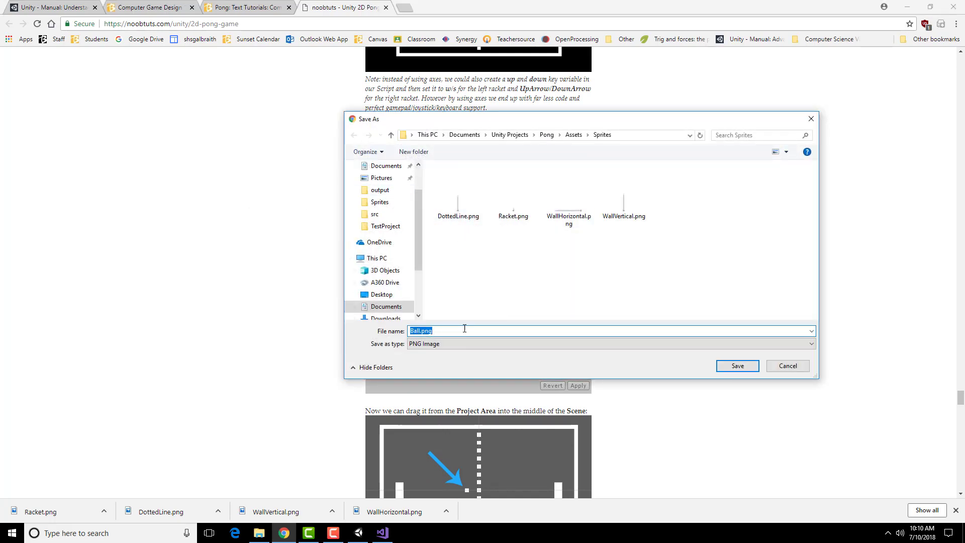
click(738, 366)
Check the tutorial's ball import settings, and set the Ball sprite's Pixels Per Unit to 1 and Filter Mode to Point (no filter) in Unity
scroll(491, 285, down, 2)
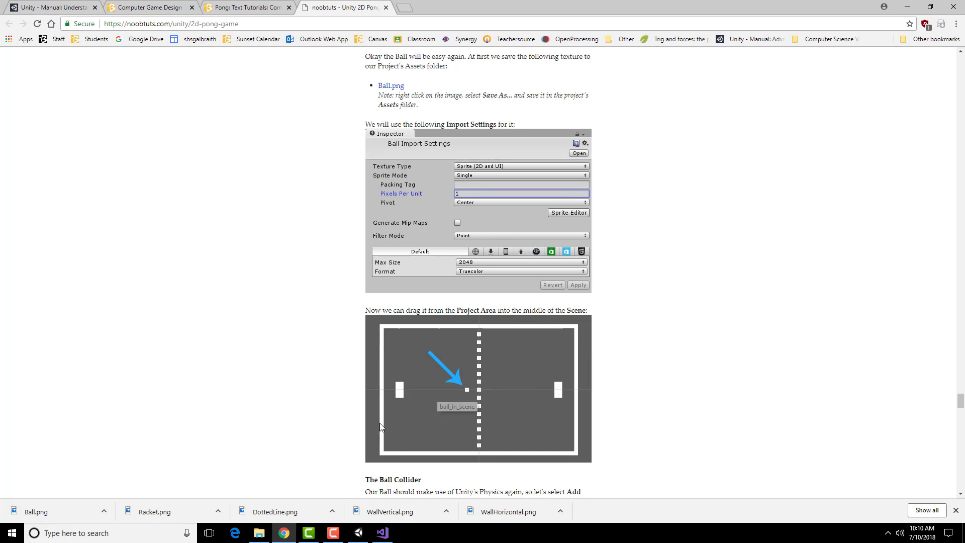
click(357, 534)
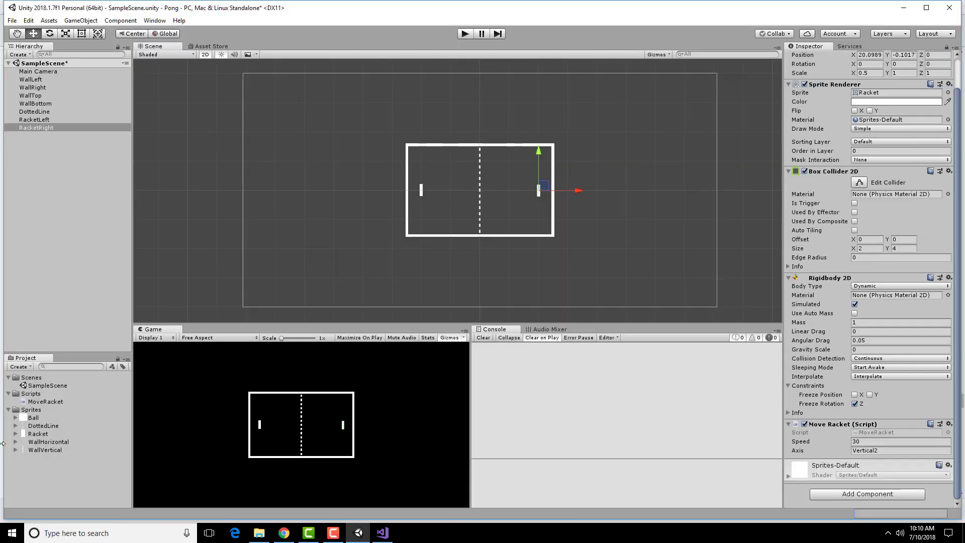
click(33, 418)
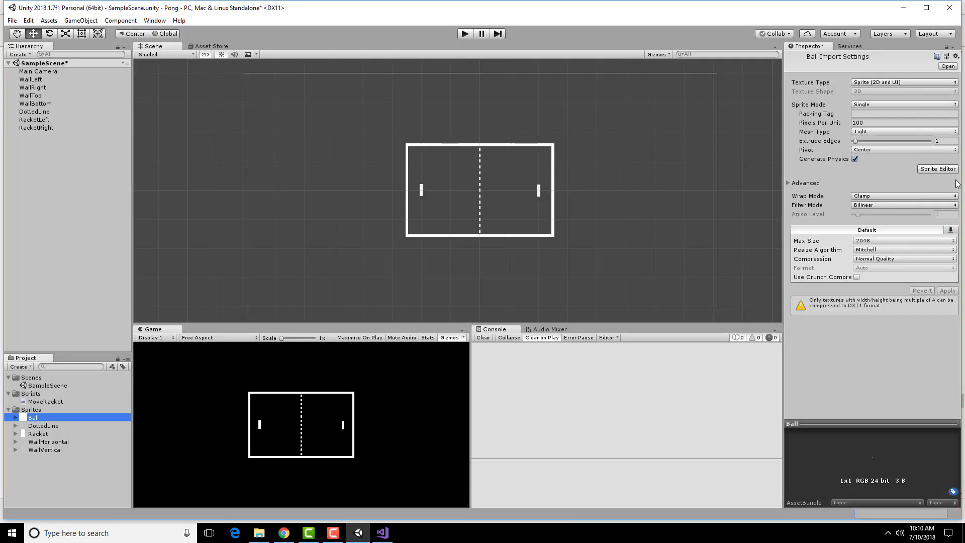
click(858, 122)
text(1)
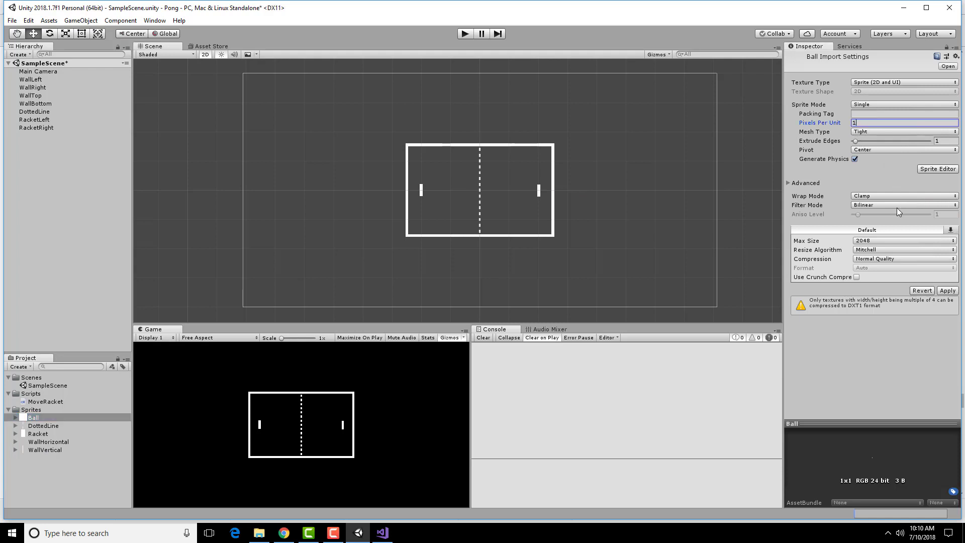
click(897, 206)
click(887, 215)
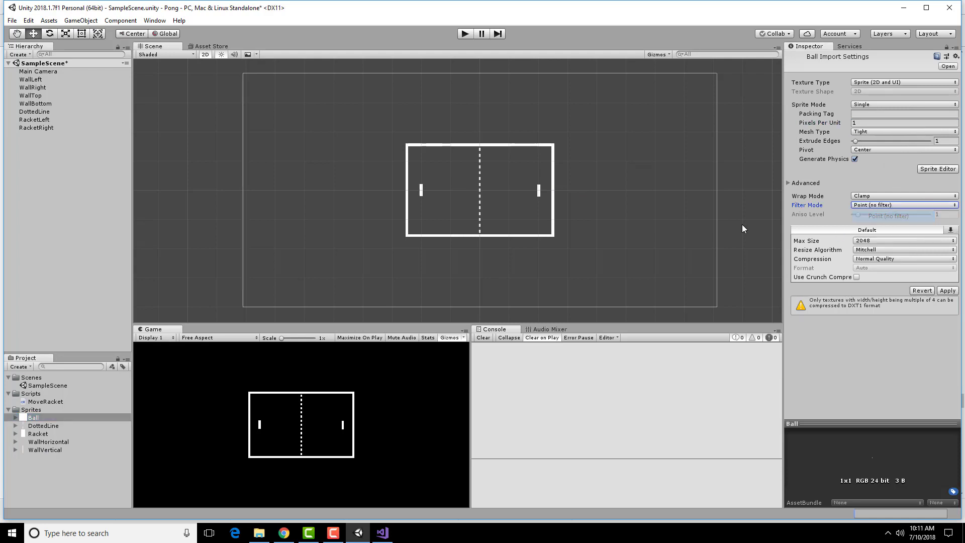
Check the ball placement in Chrome, and place the Ball sprite in Unity's scene at about X -3.38, Y 1.11, applying its pending import settings
click(284, 533)
scroll(484, 378, down, 2)
scroll(484, 379, down, 1)
scroll(469, 289, down, 3)
click(383, 532)
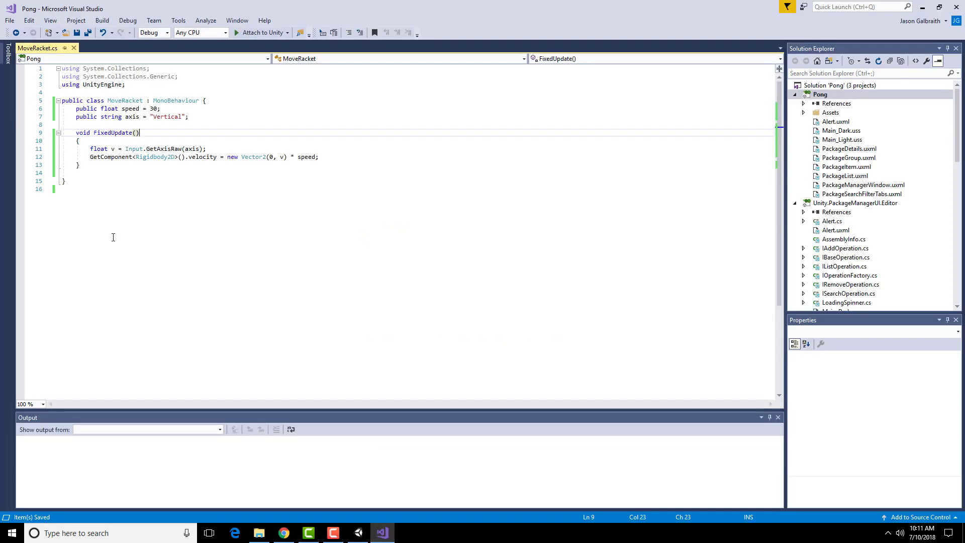
click(284, 533)
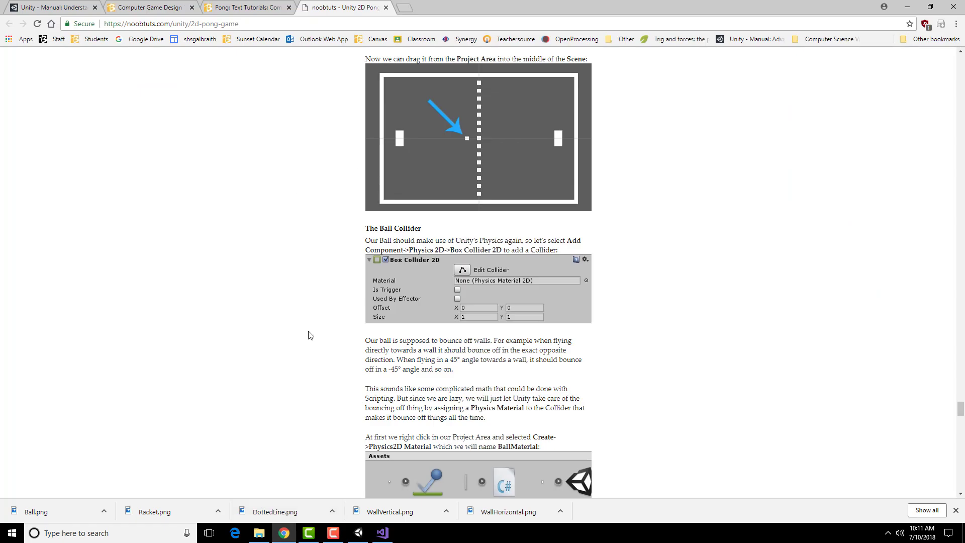
click(358, 533)
click(34, 418)
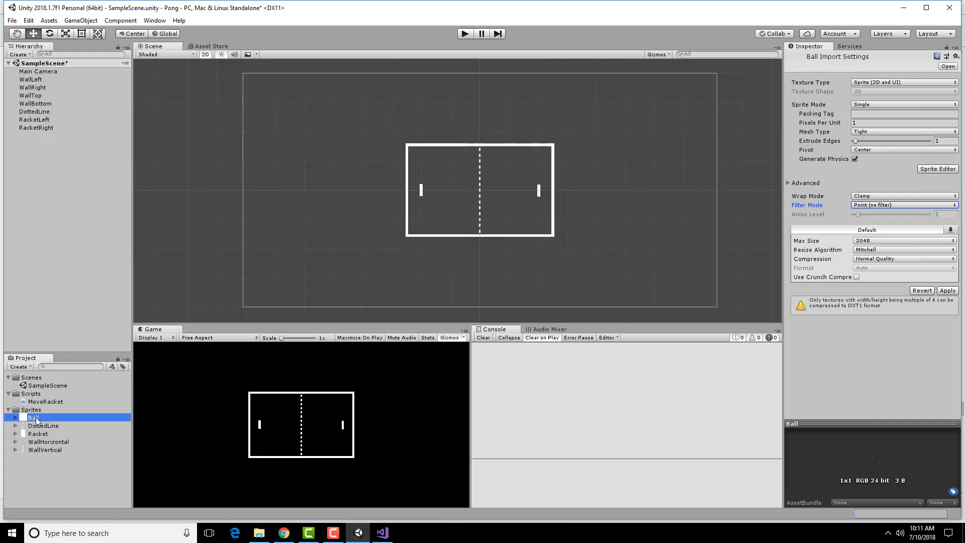
click(473, 192)
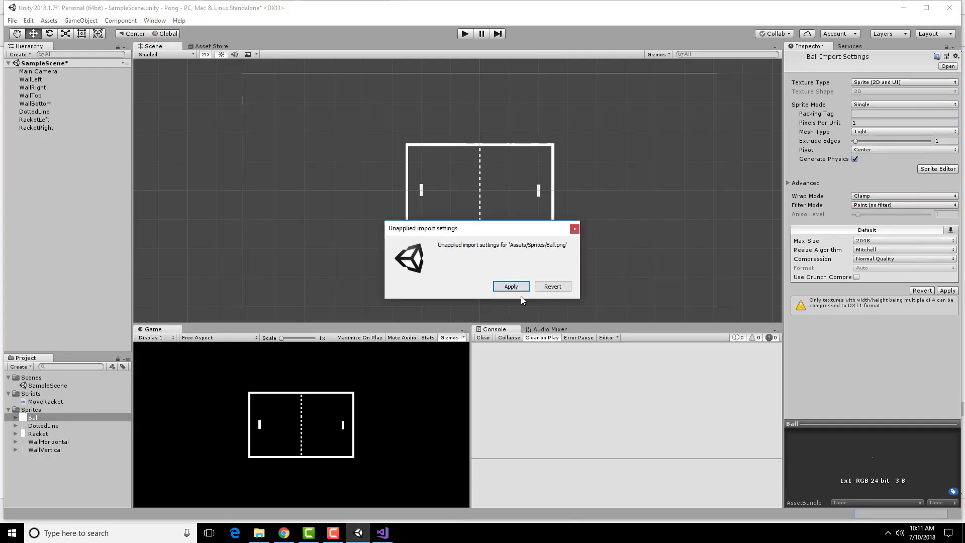
click(511, 286)
Read the tutorial's Ball Collider section in Chrome, and create a Physics Material 2D asset in the Unity project
click(284, 533)
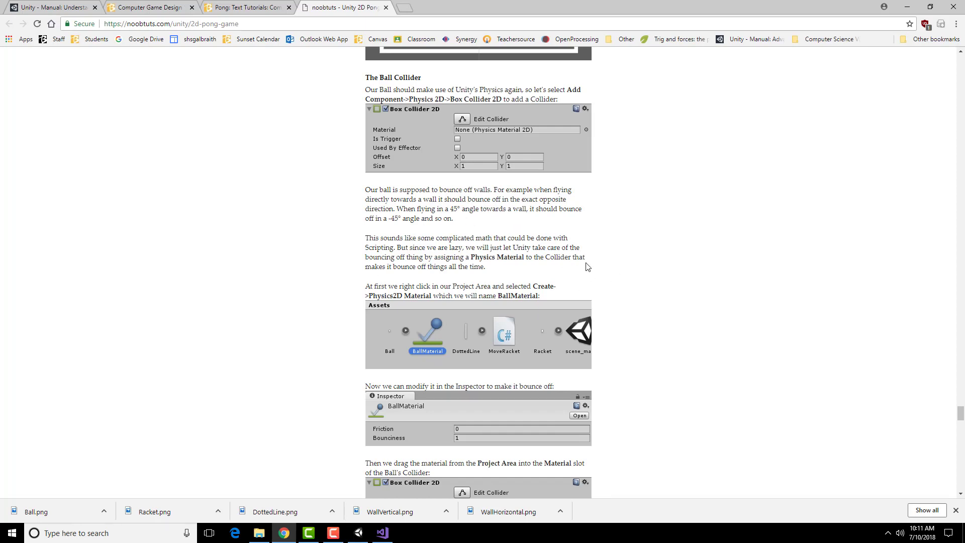
scroll(621, 267, down, 2)
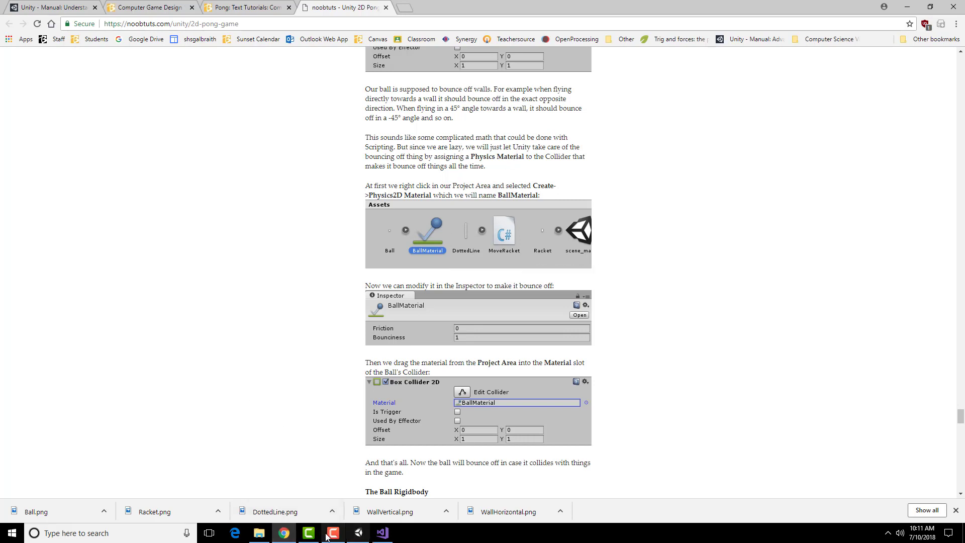
click(360, 533)
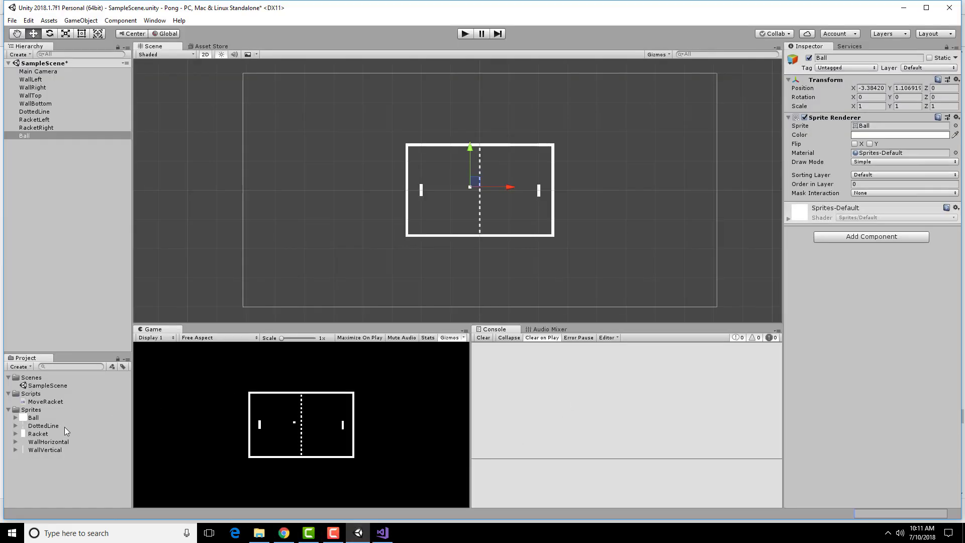
right_click(79, 481)
mouse_move(112, 272)
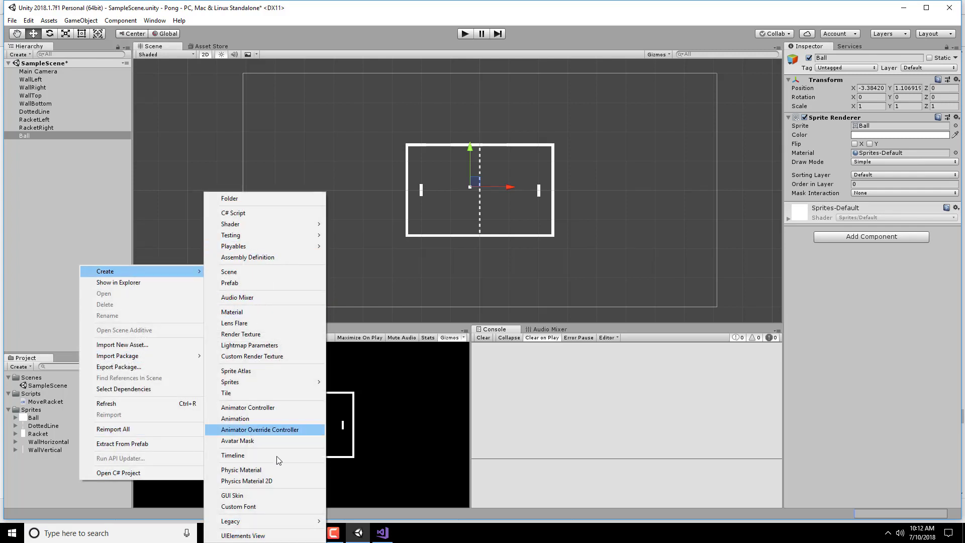
click(272, 482)
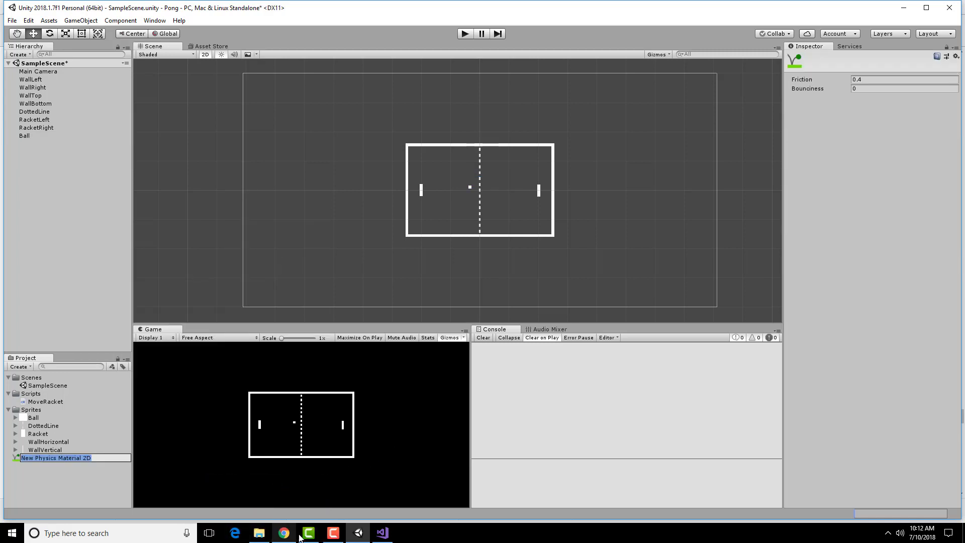
Check the material name in the Chrome tutorial, and rename the new physics material to BallMaterial in Unity
click(284, 533)
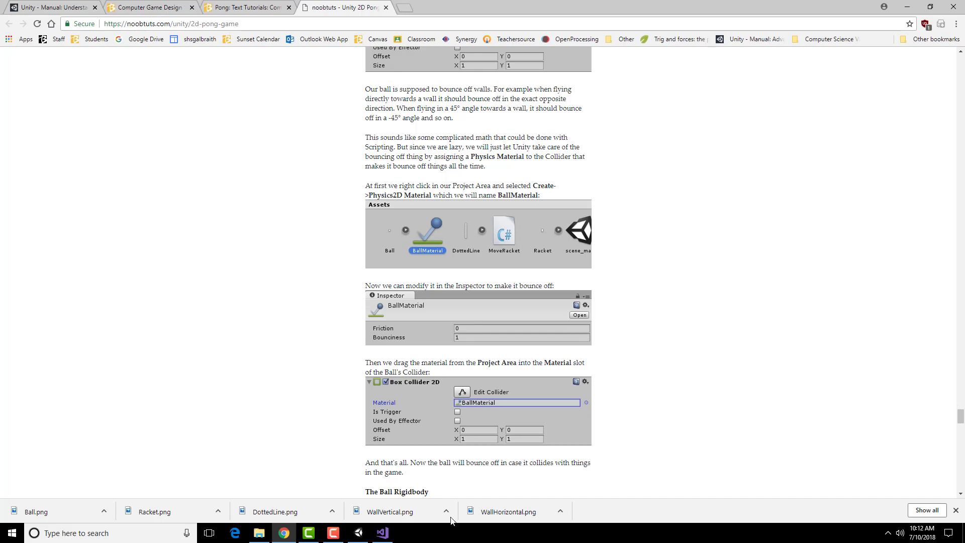
click(382, 533)
click(358, 532)
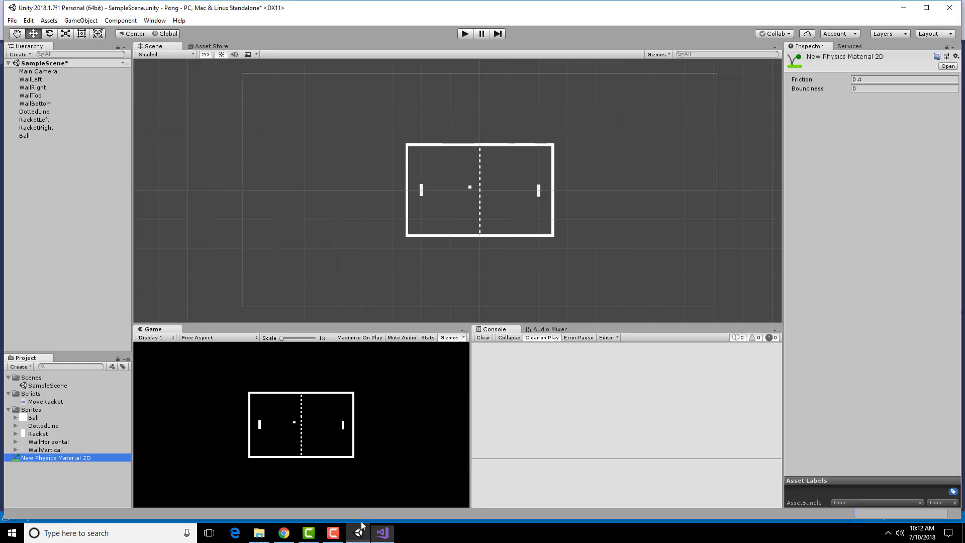
right_click(64, 458)
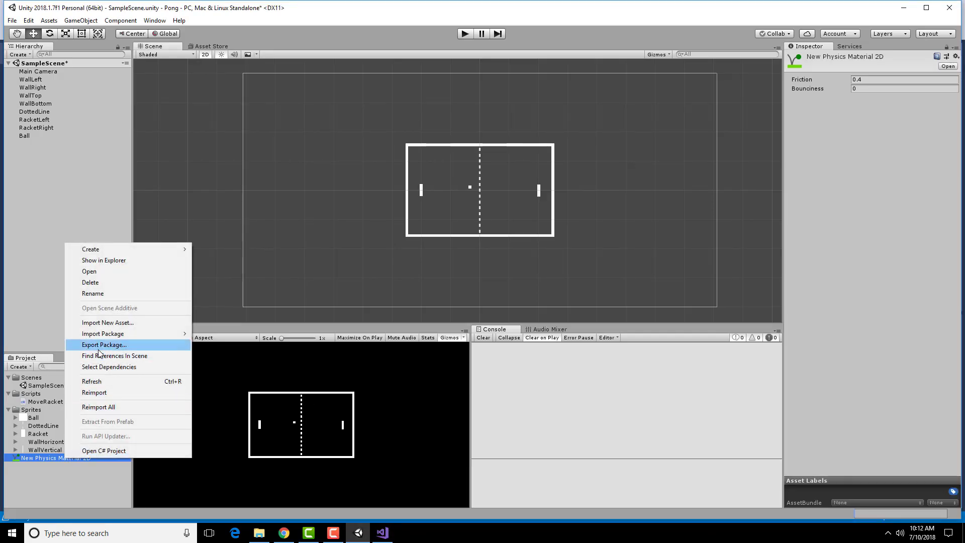
click(99, 293)
text(BallMateria)
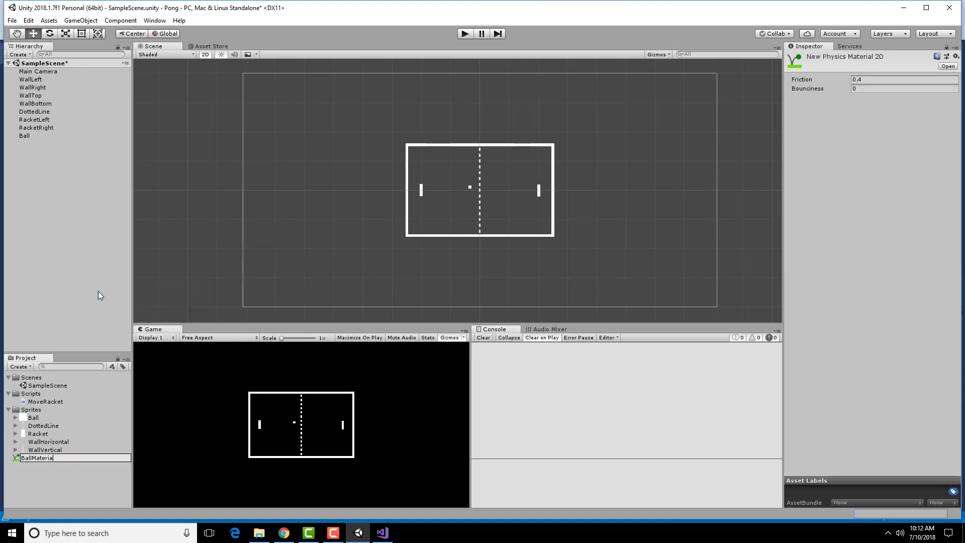
text(l)
key(Return)
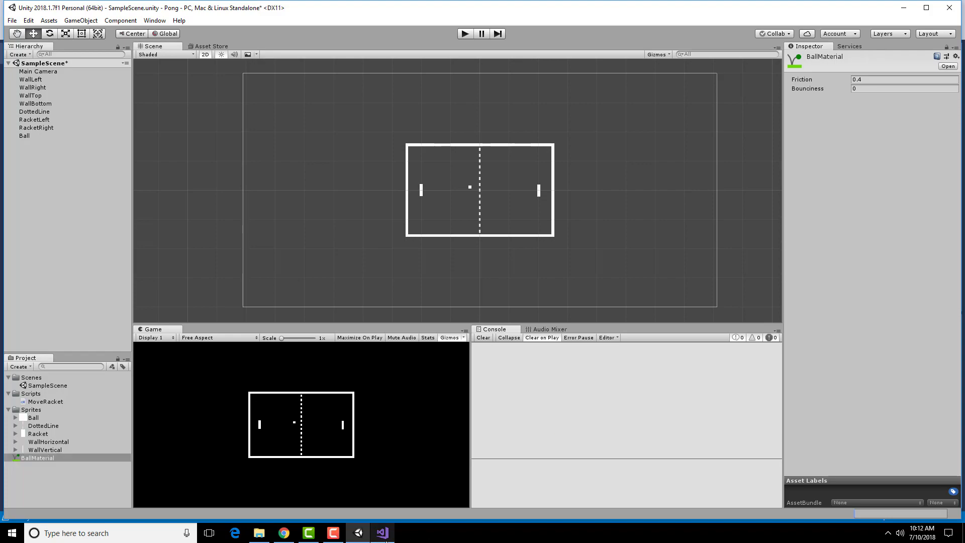
click(308, 532)
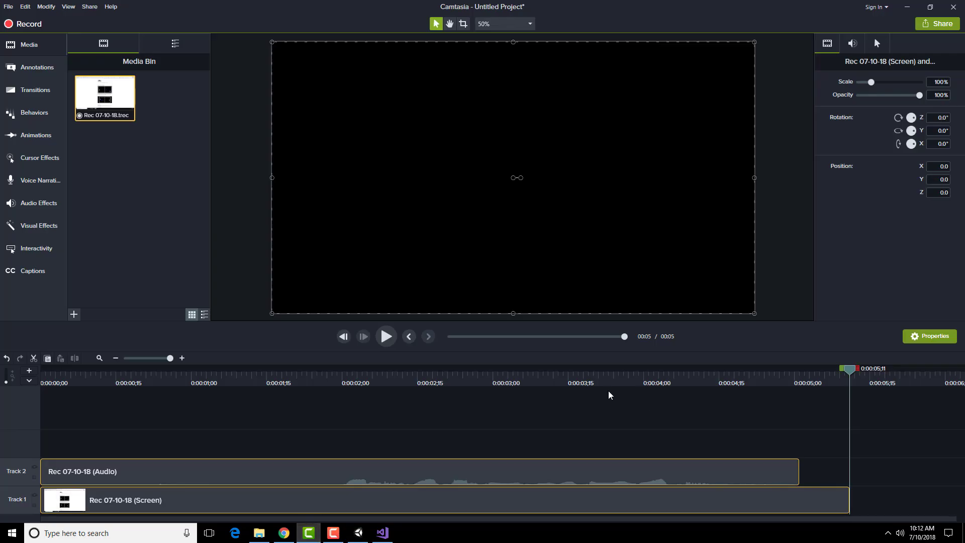
Examine the tutorial's Ball Collider section in Chrome for the BallMaterial friction and bounciness settings and how to assign the material
click(307, 533)
click(284, 533)
scroll(675, 326, down, 2)
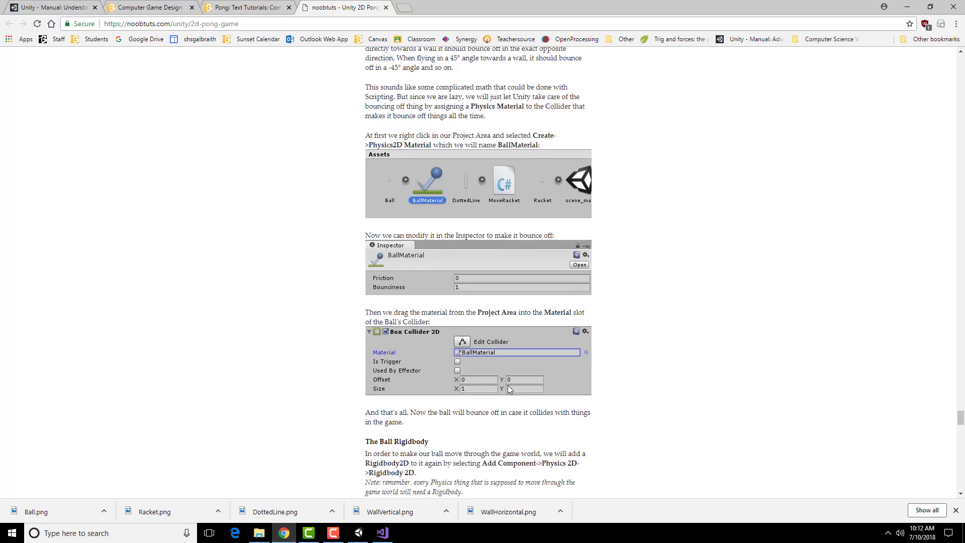
scroll(674, 327, down, 1)
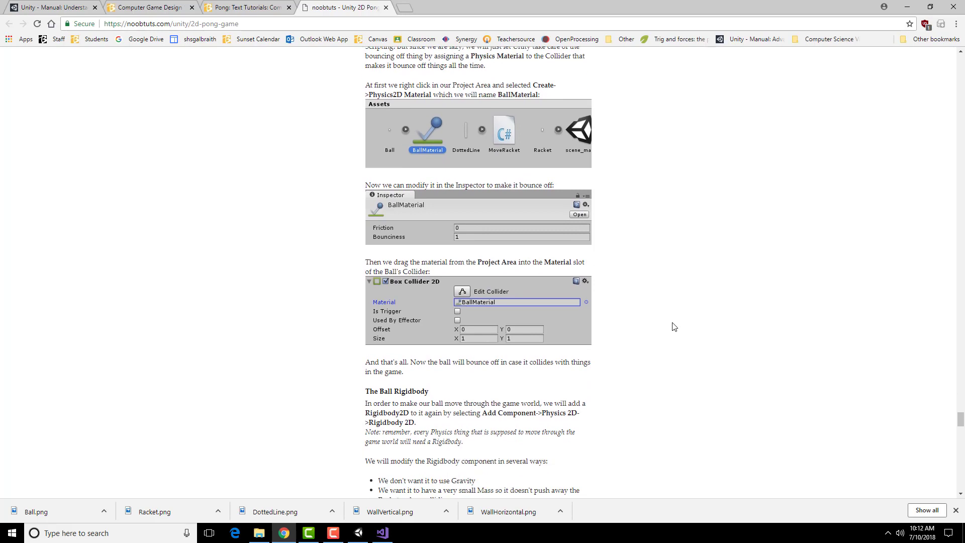
scroll(674, 327, down, 1)
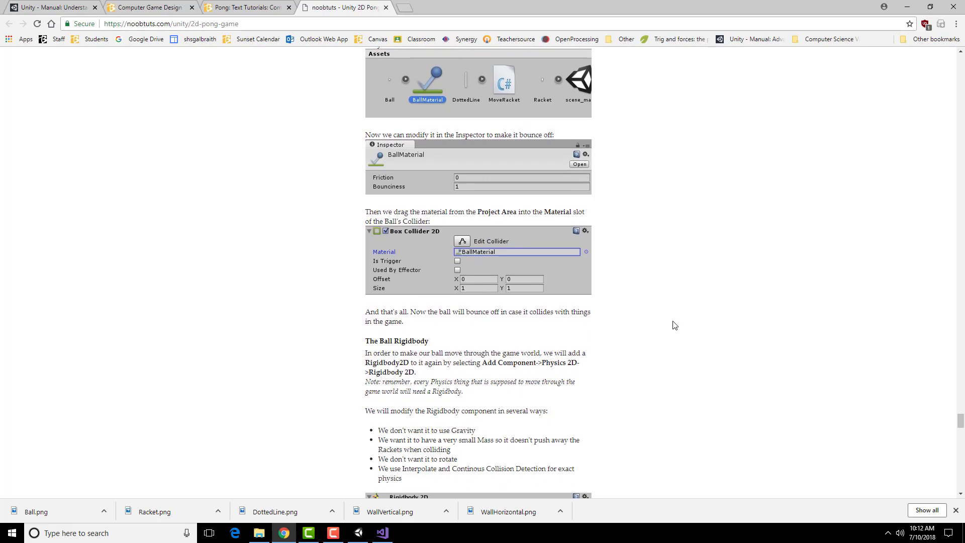
scroll(666, 319, down, 1)
scroll(666, 316, up, 1)
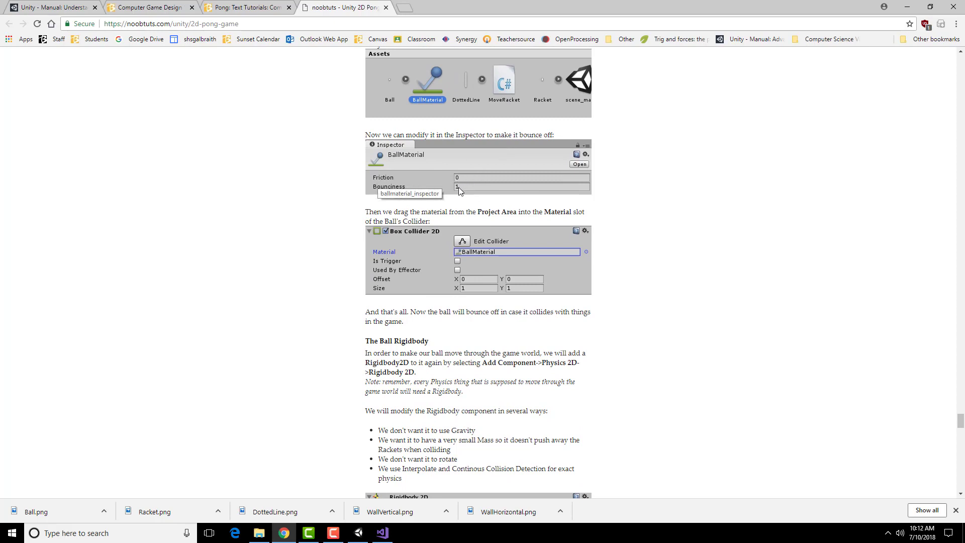
key(alt+Tab)
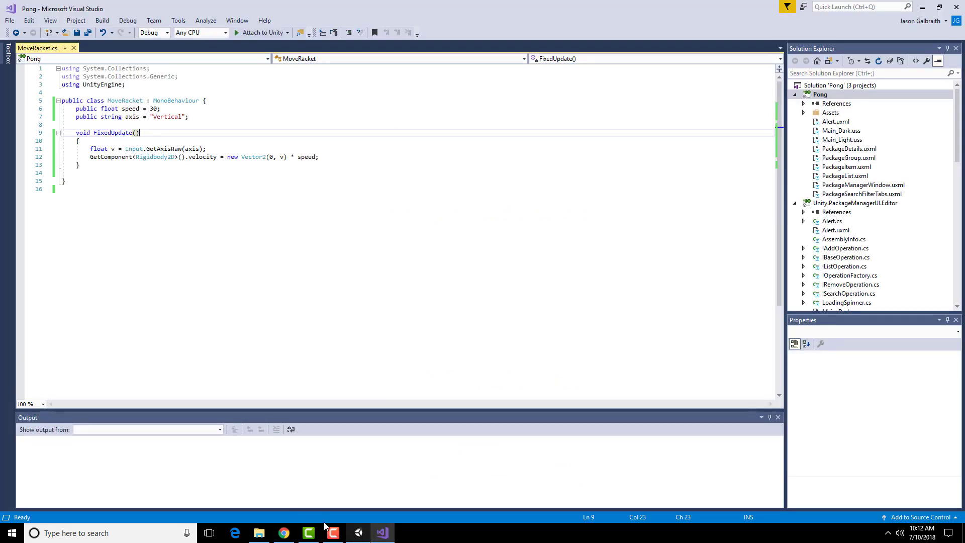
click(285, 532)
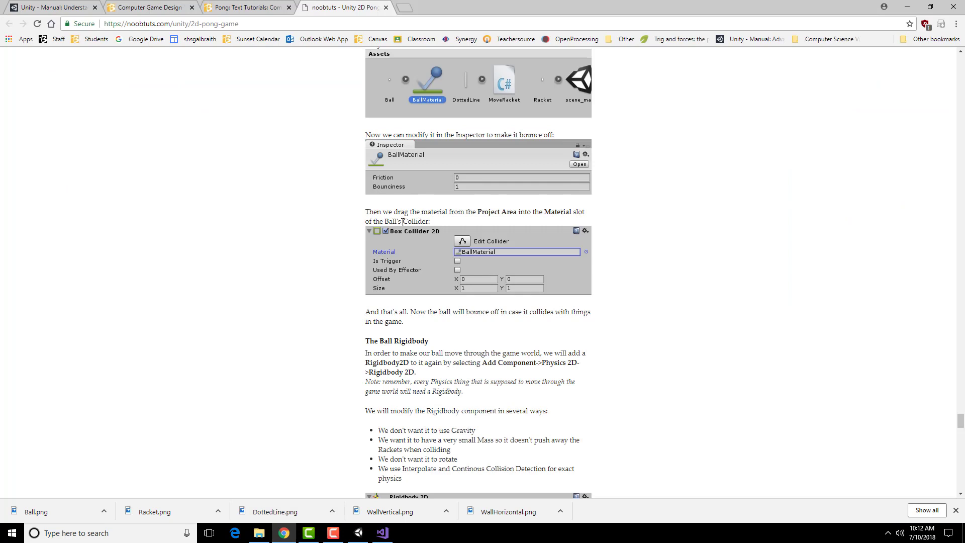
scroll(532, 318, up, 3)
scroll(483, 103, up, 2)
scroll(396, 429, down, 5)
Switch to Unity and add a Box Collider 2D component to the Ball object in the scene
click(359, 532)
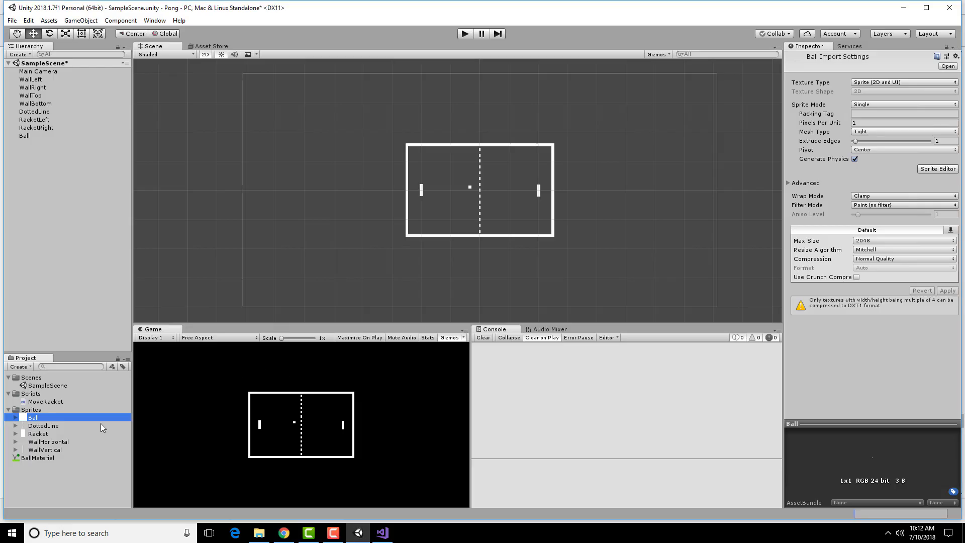
click(50, 136)
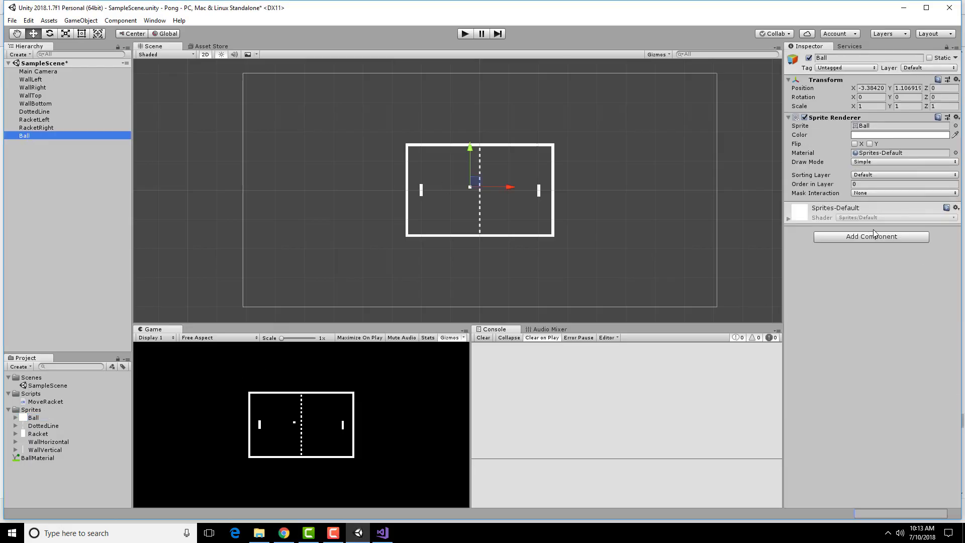
click(873, 235)
click(871, 377)
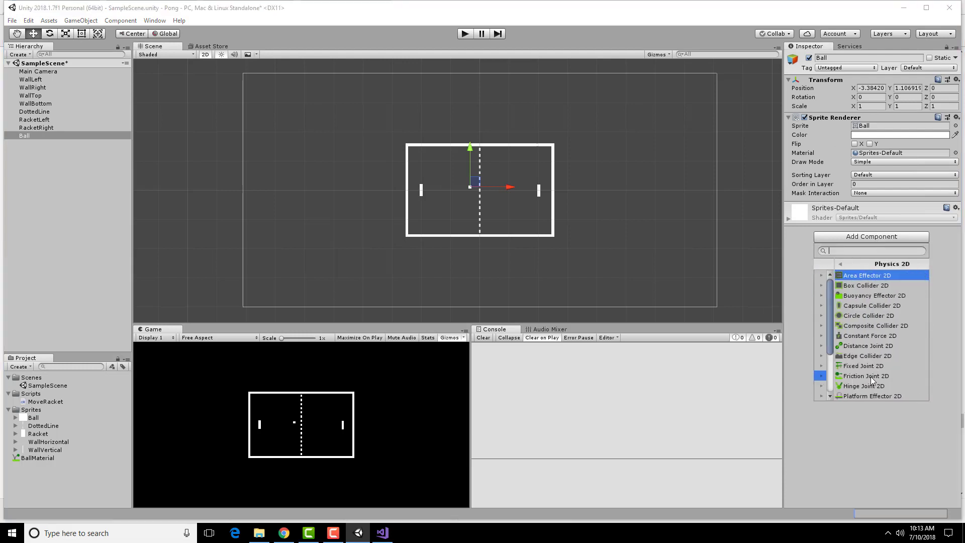
click(867, 291)
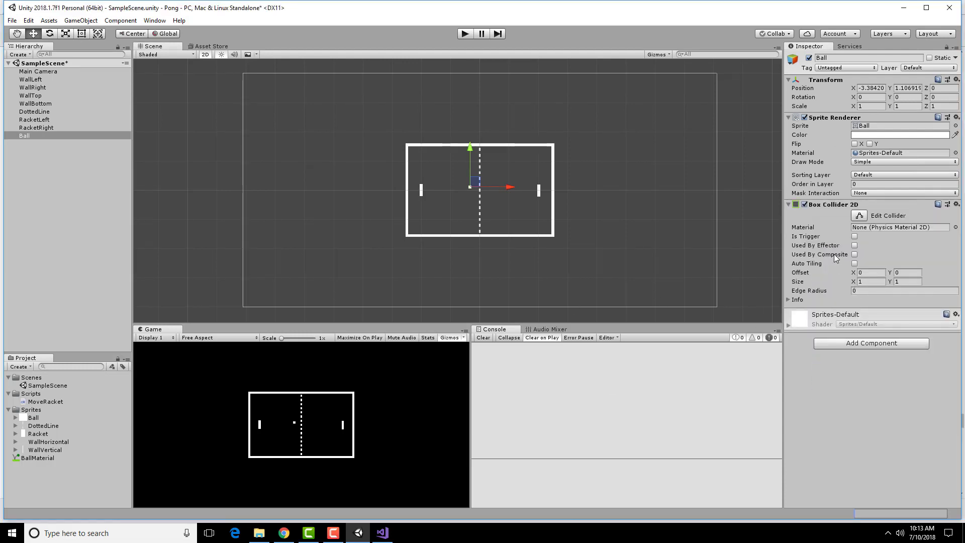
Assign BallMaterial as the material of the Ball object's Box Collider 2D
click(33, 459)
click(33, 457)
click(40, 418)
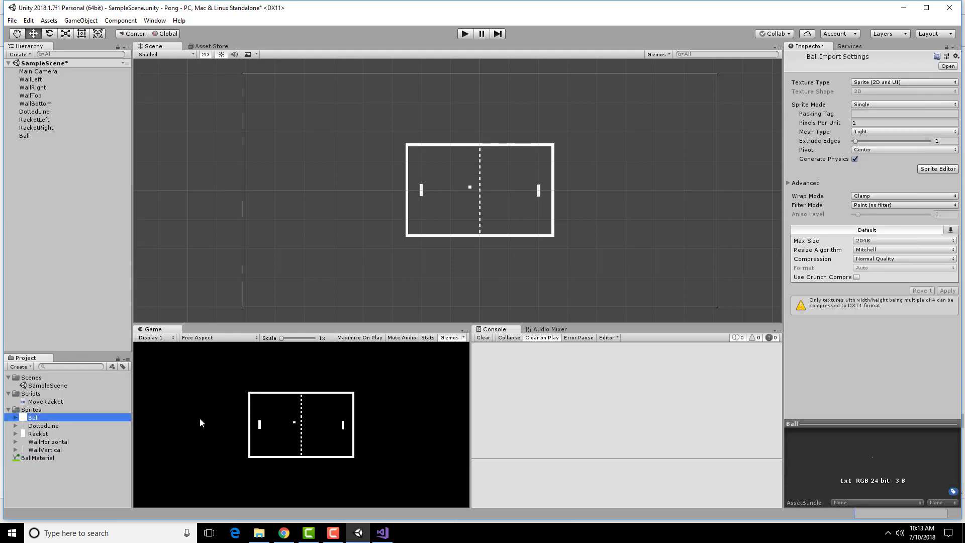
click(26, 134)
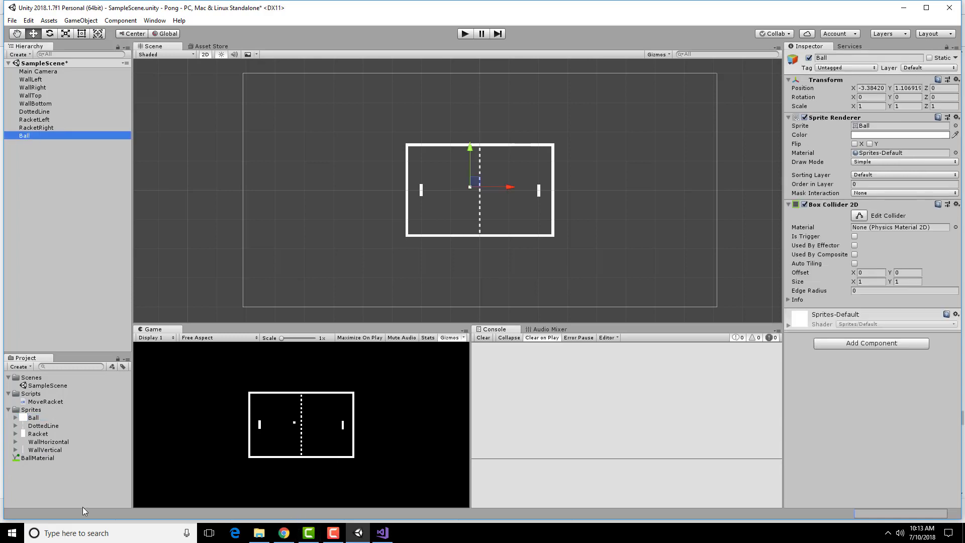
drag(44, 458, 910, 232)
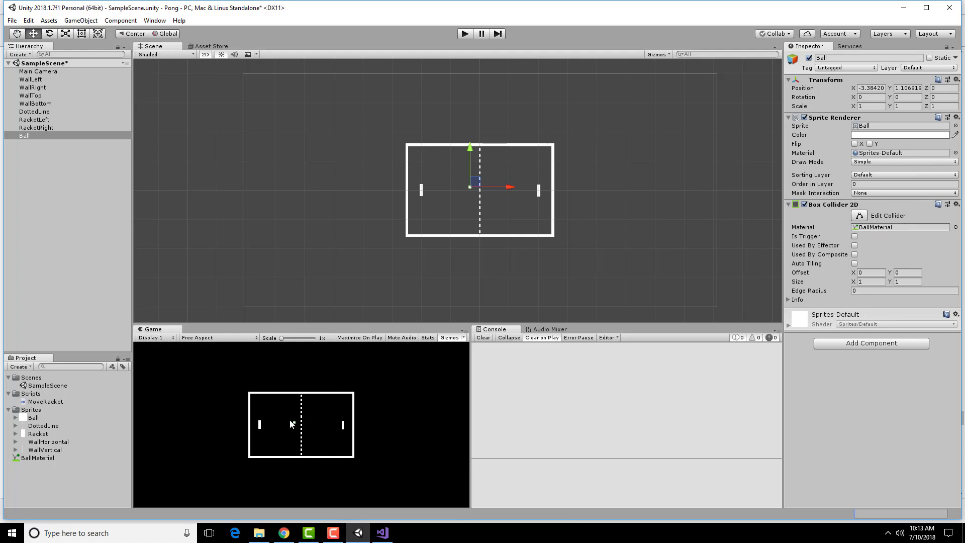
Read the tutorial's Ball Rigidbody section in Chrome, and add a Rigidbody 2D component to the Ball object in Unity
key(alt+Tab)
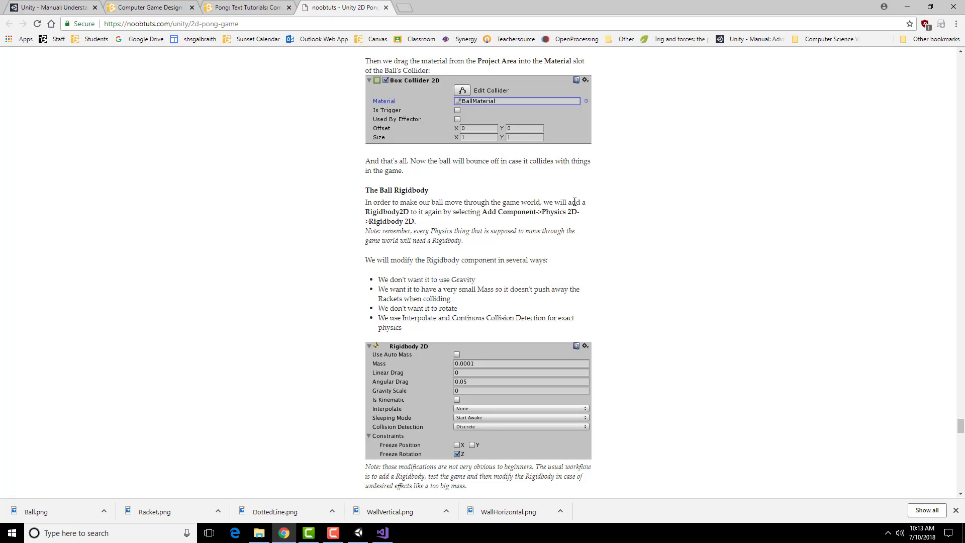
scroll(430, 215, down, 1)
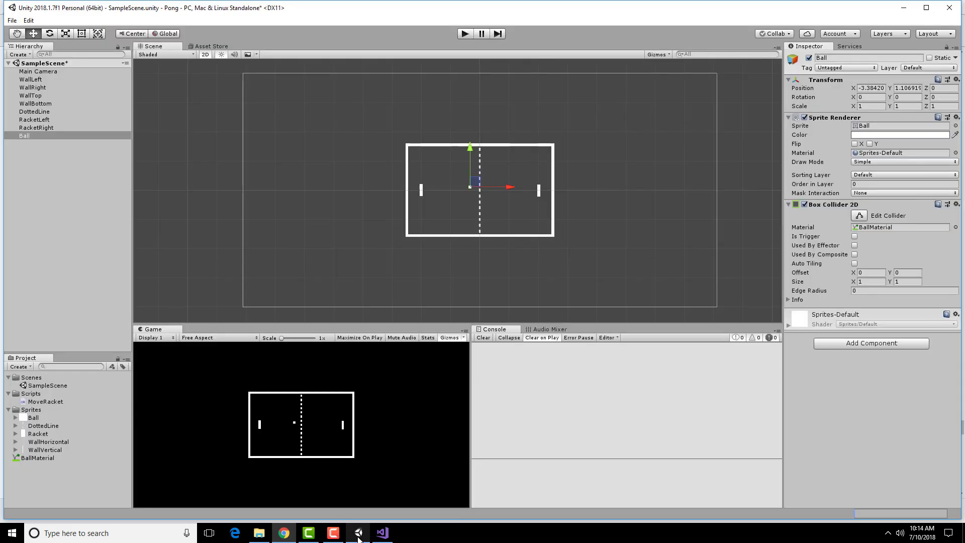
click(358, 532)
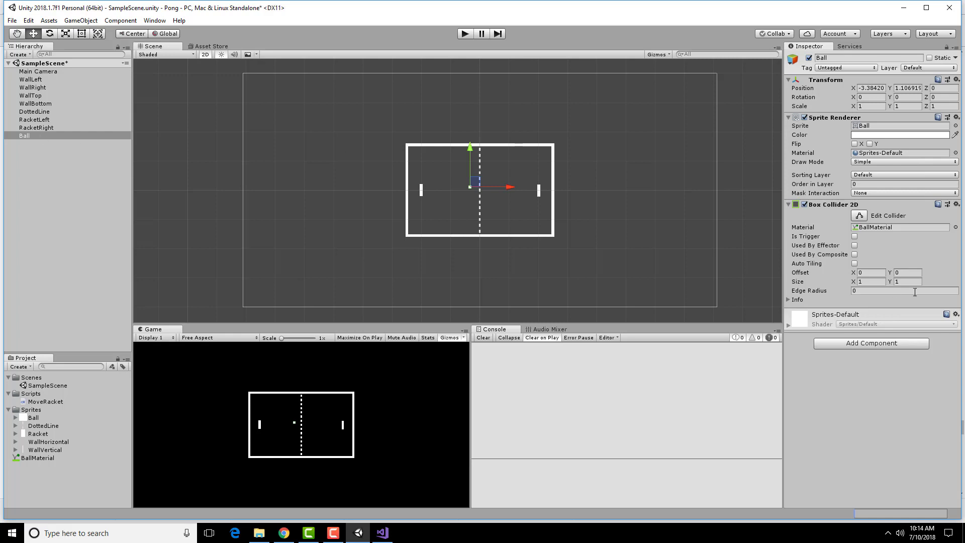
click(885, 344)
click(858, 484)
scroll(860, 483, down, 3)
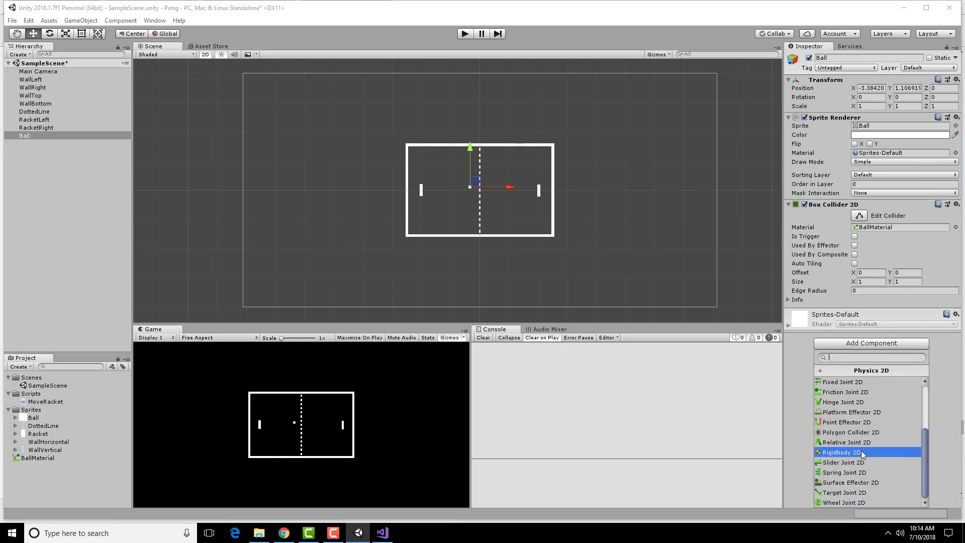
click(863, 452)
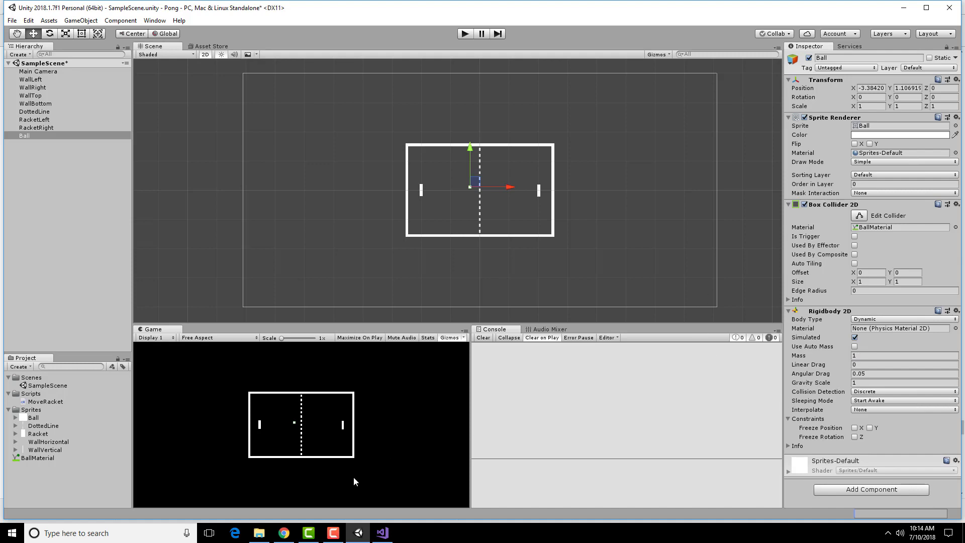
Check the tutorial's Rigidbody settings in Chrome, and in Unity freeze the Ball's Z rotation and set its Rigidbody 2D Mass to 0.0001
click(284, 533)
scroll(466, 213, down, 2)
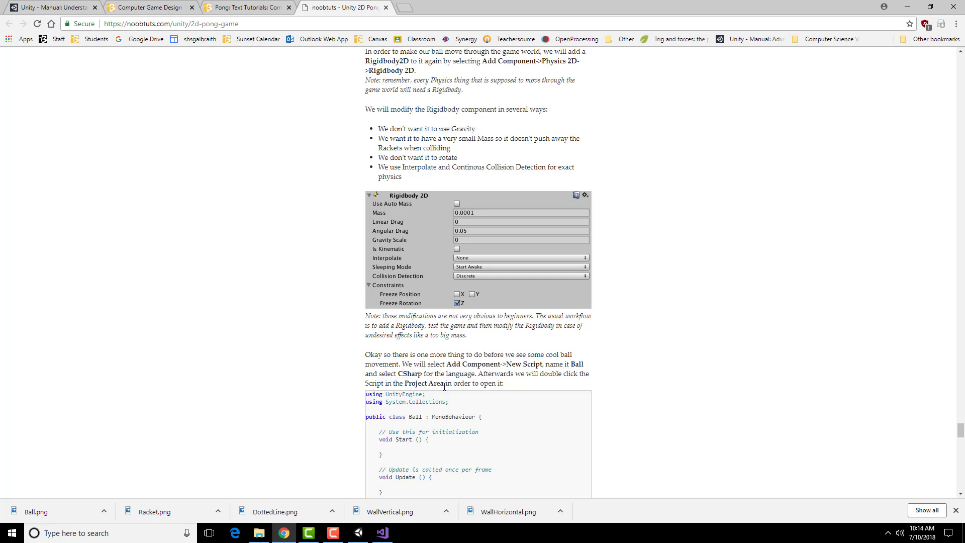
scroll(482, 348, down, 1)
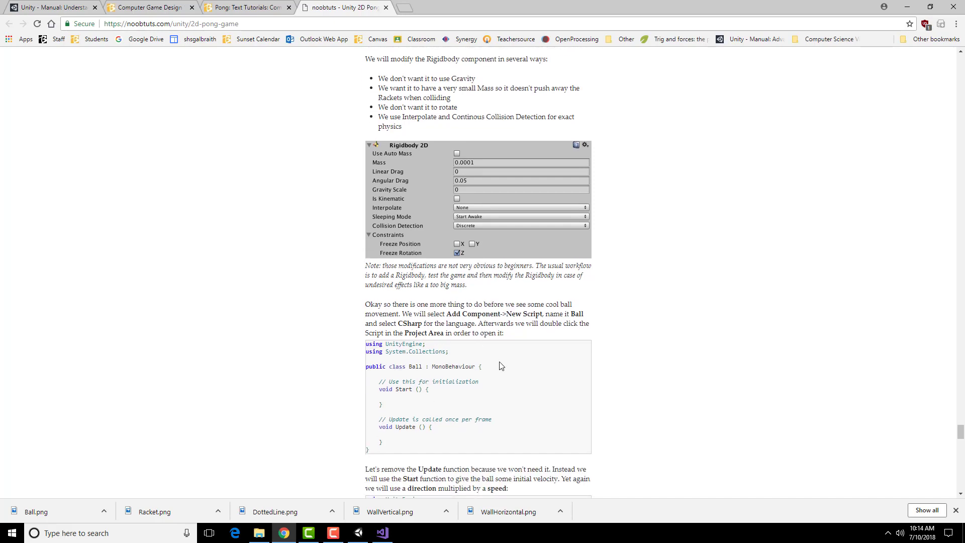
scroll(479, 381, up, 1)
click(383, 533)
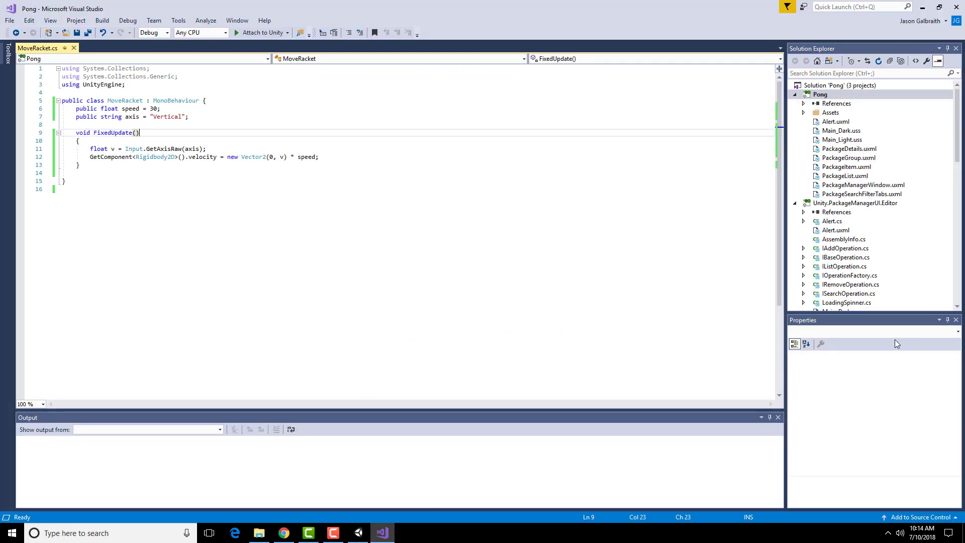
click(359, 534)
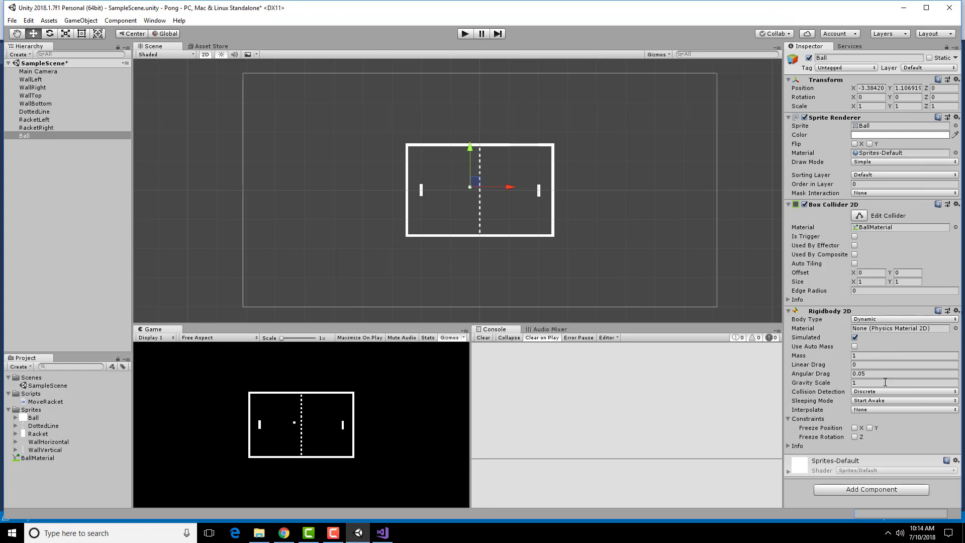
click(855, 437)
click(868, 356)
text(0.)
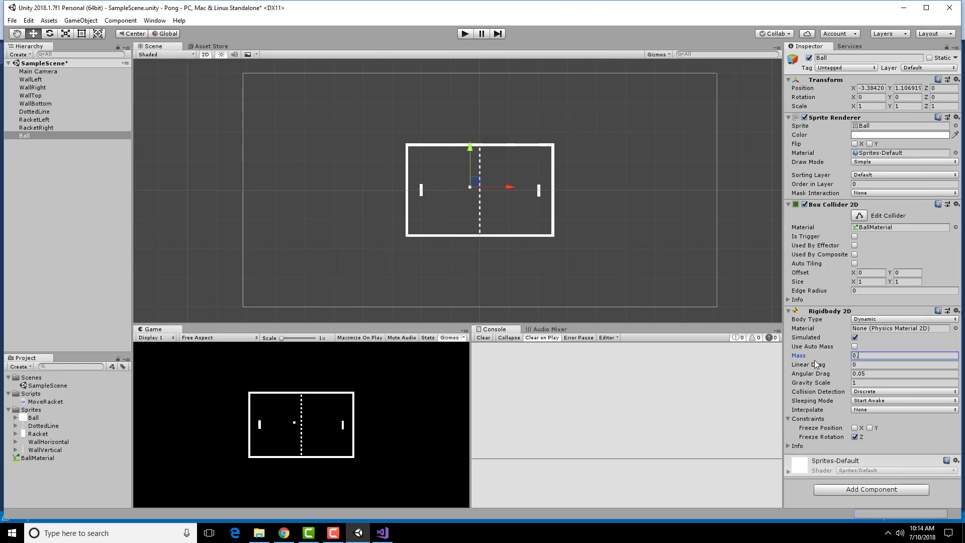
text(0001)
Set the Ball's Rigidbody 2D Gravity Scale to 0, Collision Detection to Continuous and Interpolate to Interpolate
click(877, 382)
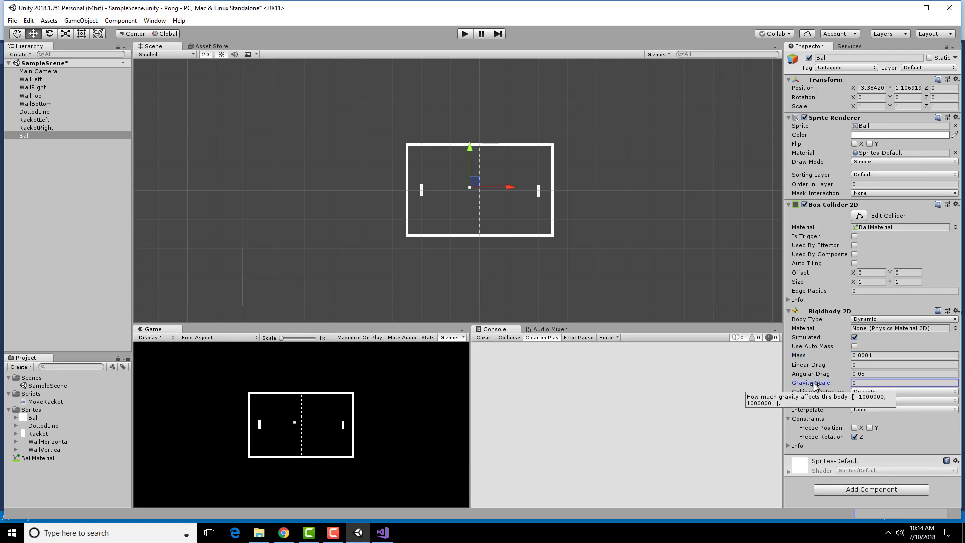
text(0)
click(928, 392)
click(905, 413)
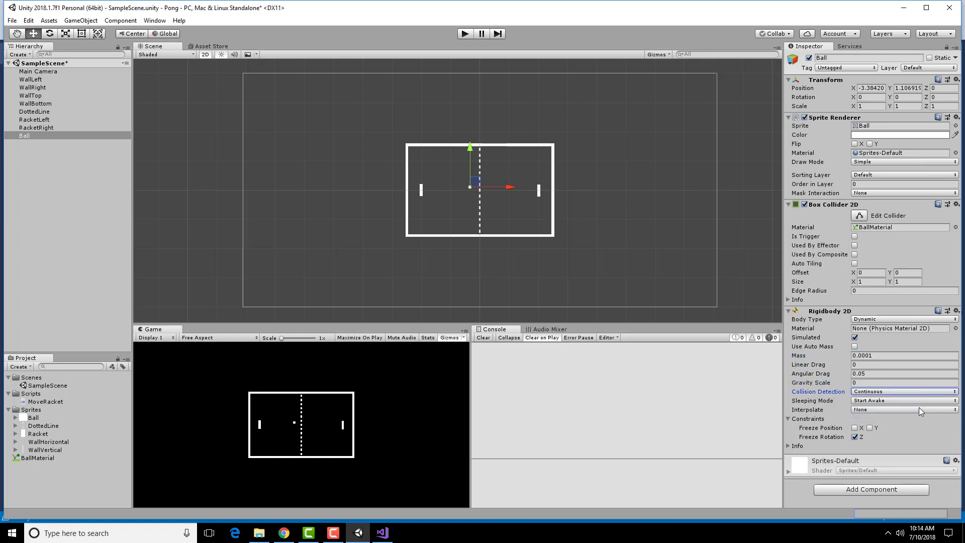
click(916, 409)
click(906, 434)
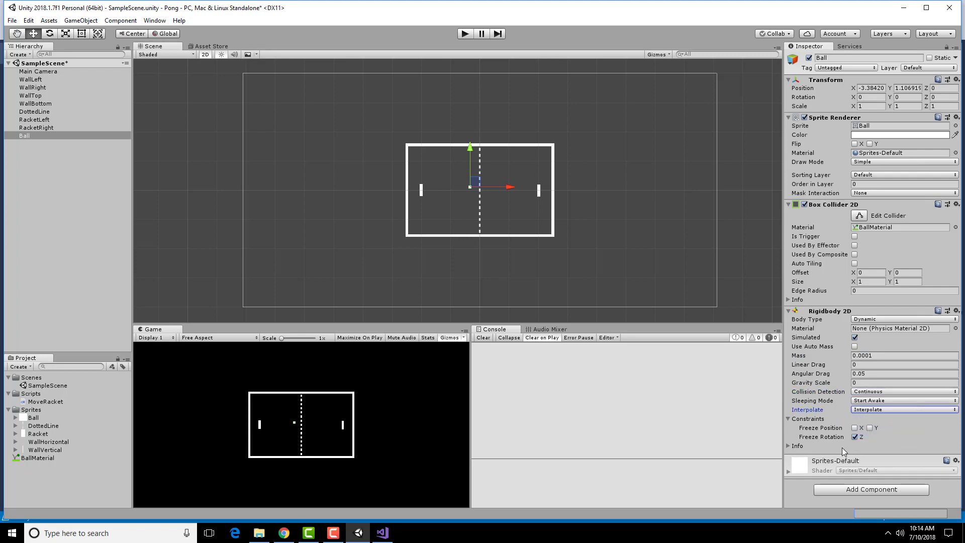
Examine the tutorial's instructions in Chrome for creating the Ball script, including its class declaration and Start function
key(alt+Tab)
scroll(558, 261, up, 2)
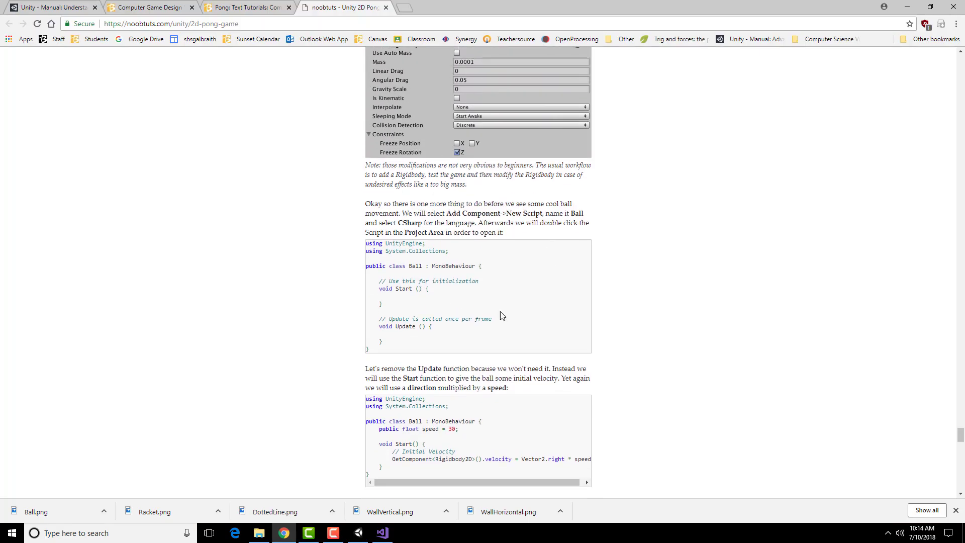
drag(408, 266, 504, 267)
click(504, 267)
scroll(416, 376, down, 2)
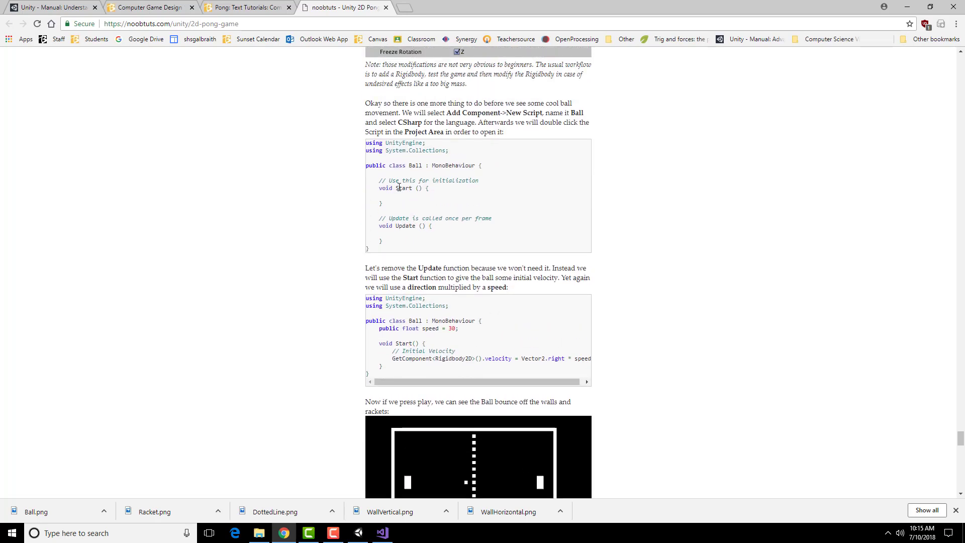
drag(415, 189, 458, 192)
click(457, 360)
In Unity, create and add a new script named Ball to the Ball object, and move the script into the Scripts folder
click(358, 532)
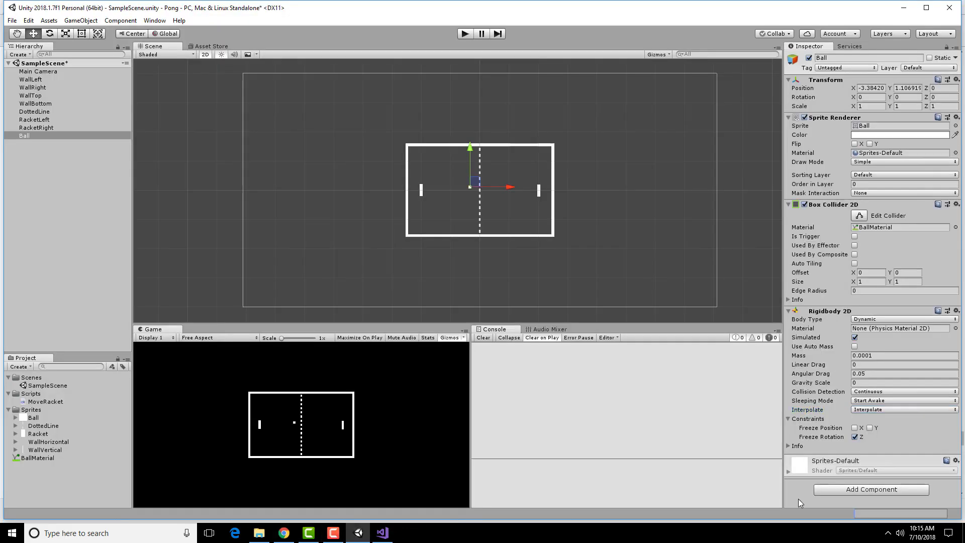
click(853, 491)
scroll(858, 478, down, 3)
click(856, 476)
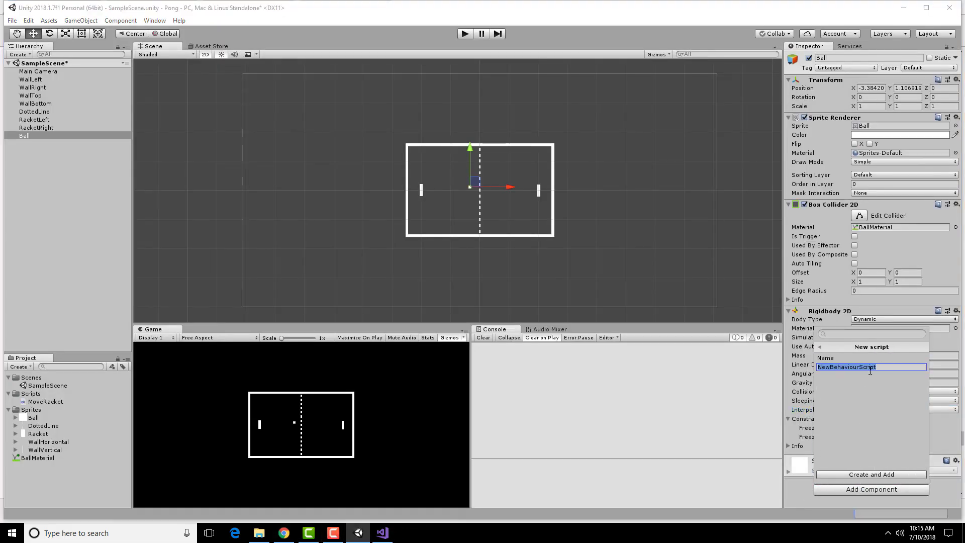
text(Ball)
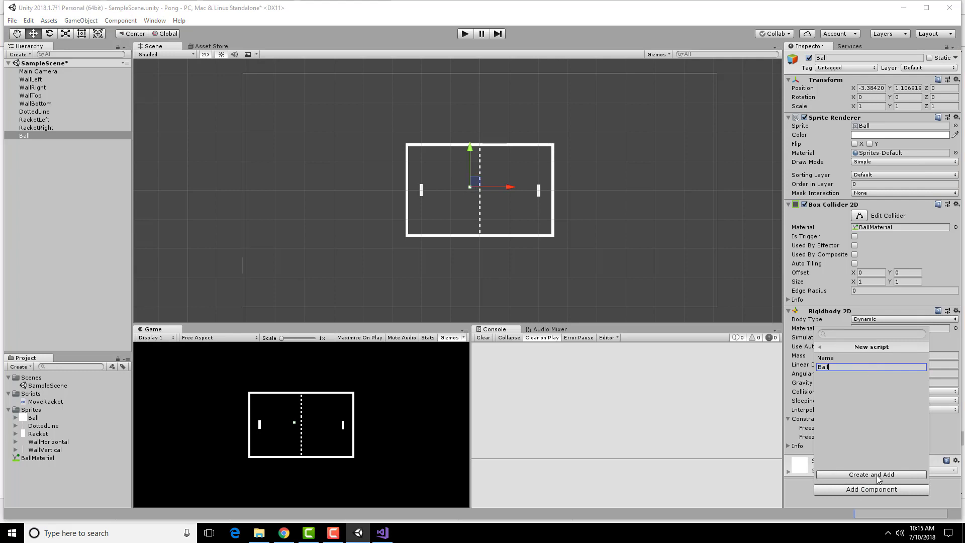
click(890, 474)
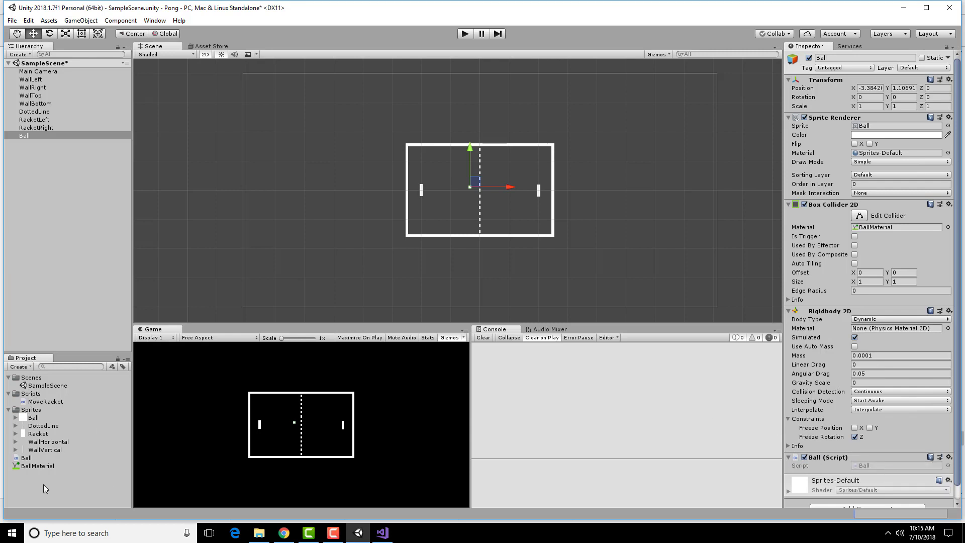
drag(25, 457, 56, 402)
Open the Ball script in Visual Studio, and remove its Update function and the template comments
double_click(54, 402)
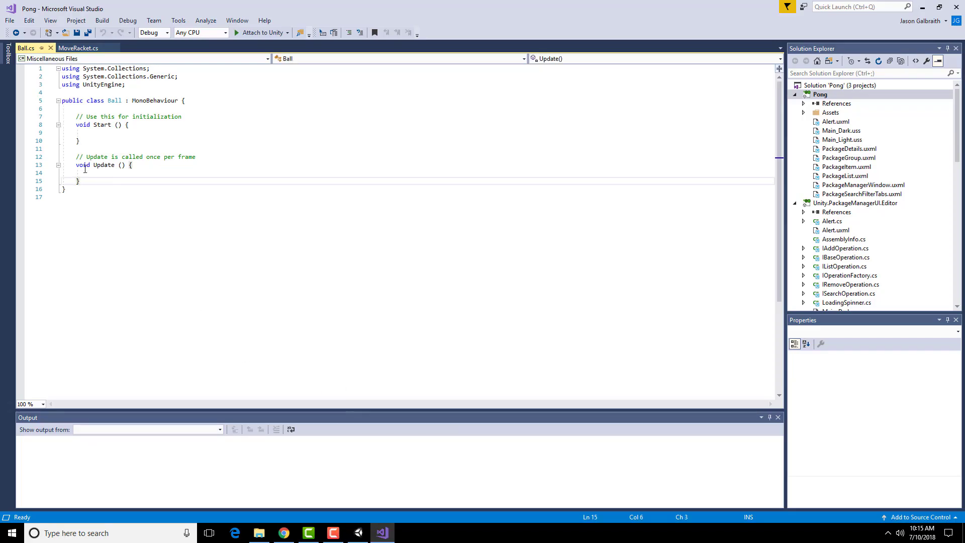
drag(77, 163, 61, 151)
key(Delete)
click(111, 138)
click(197, 119)
drag(197, 119, 196, 106)
click(199, 114)
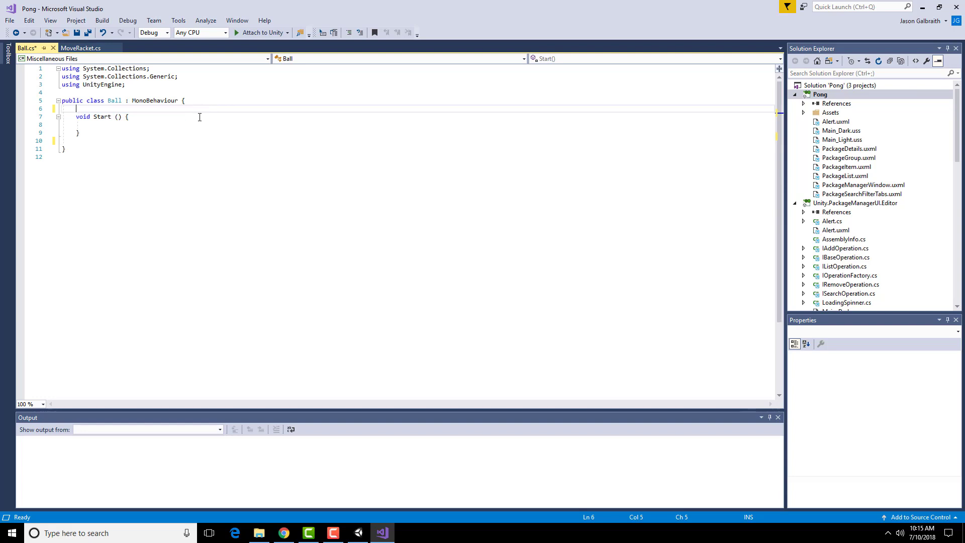
Examine the tutorial's finished Ball script in Chrome, including the speed variable and the initial velocity line in Start
click(292, 535)
scroll(550, 377, down, 3)
scroll(496, 315, up, 2)
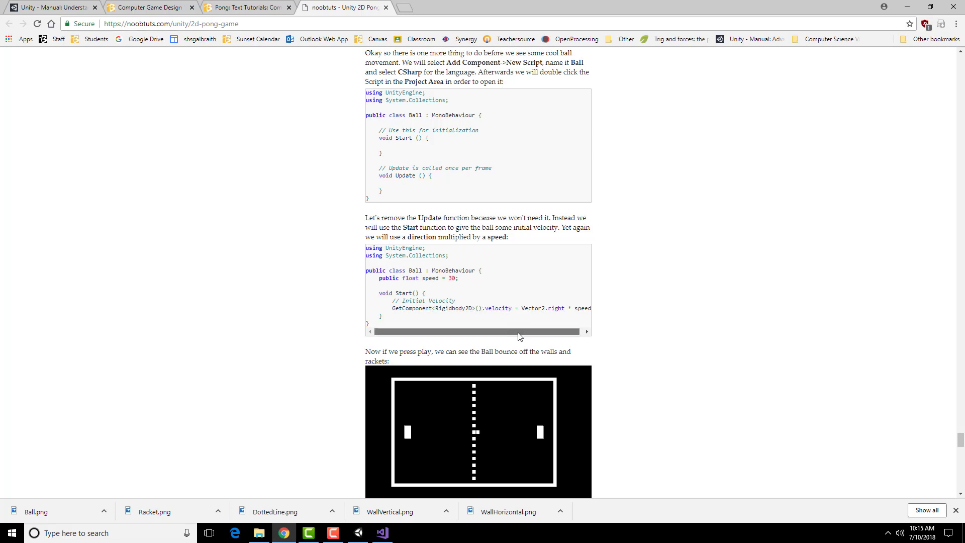
drag(516, 332, 486, 329)
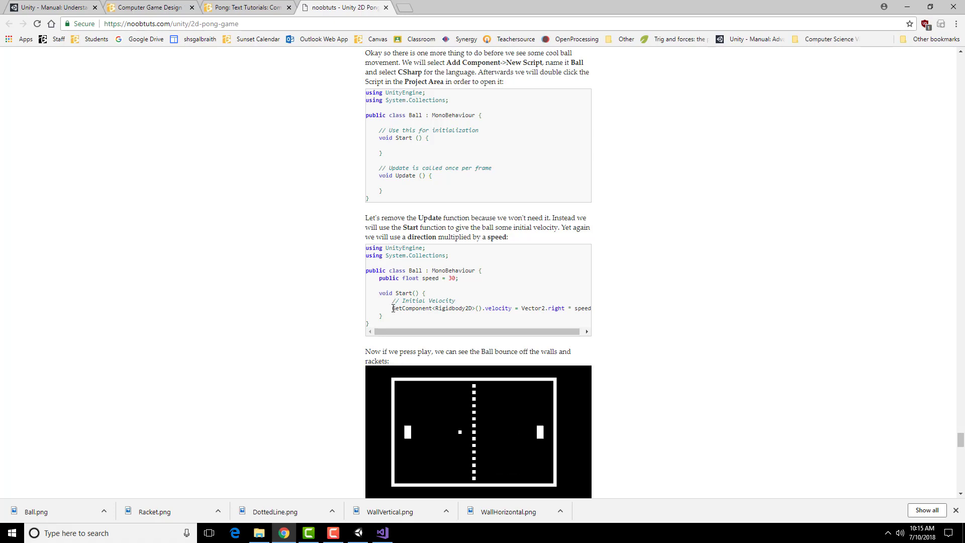
double_click(450, 308)
click(505, 310)
scroll(527, 322, right, 1)
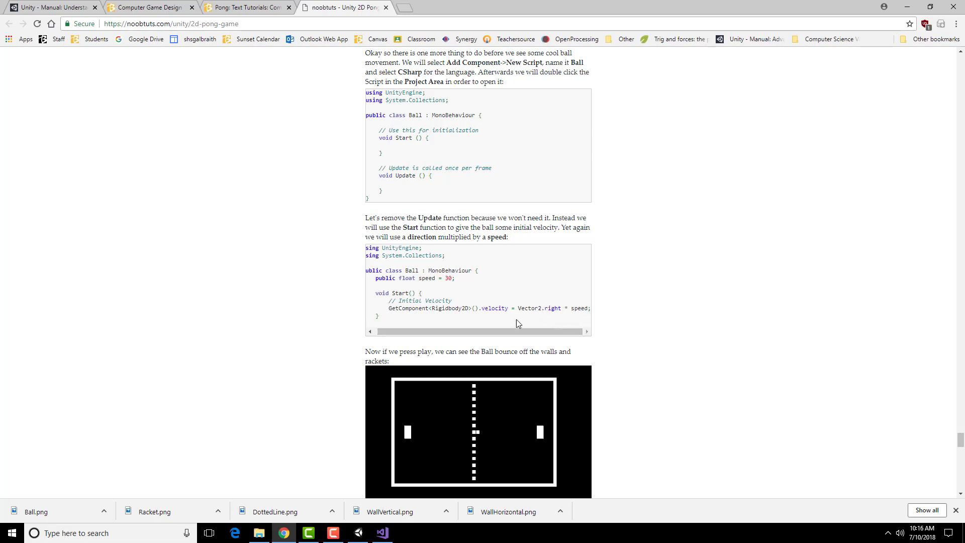
drag(518, 308, 562, 308)
In the Ball script in Visual Studio, declare public float speed = 30; above the Start function
click(360, 535)
click(382, 533)
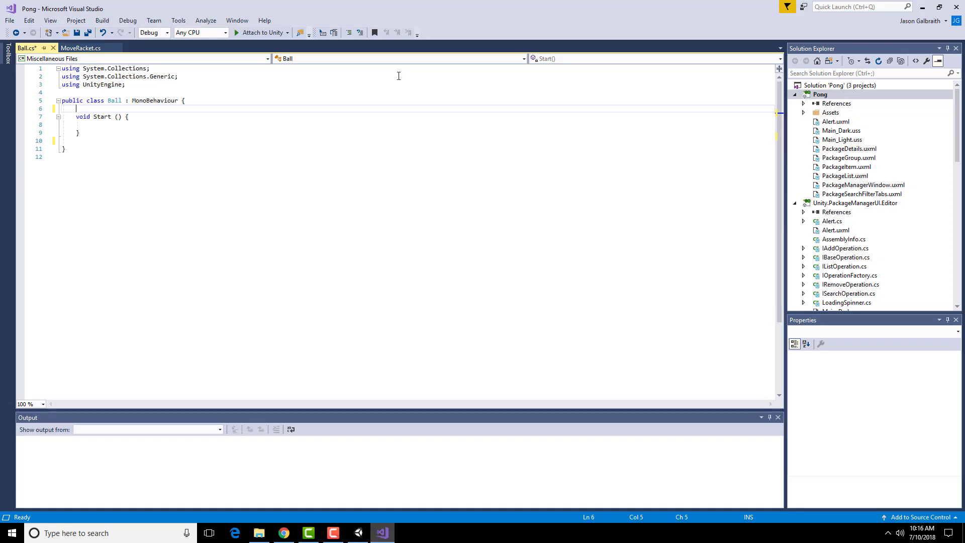
key(Return)
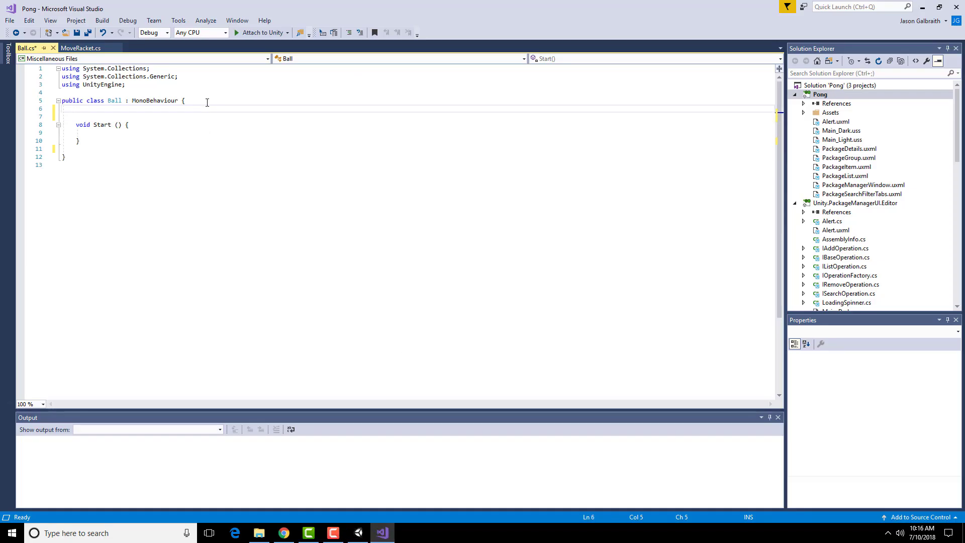
text(public floa)
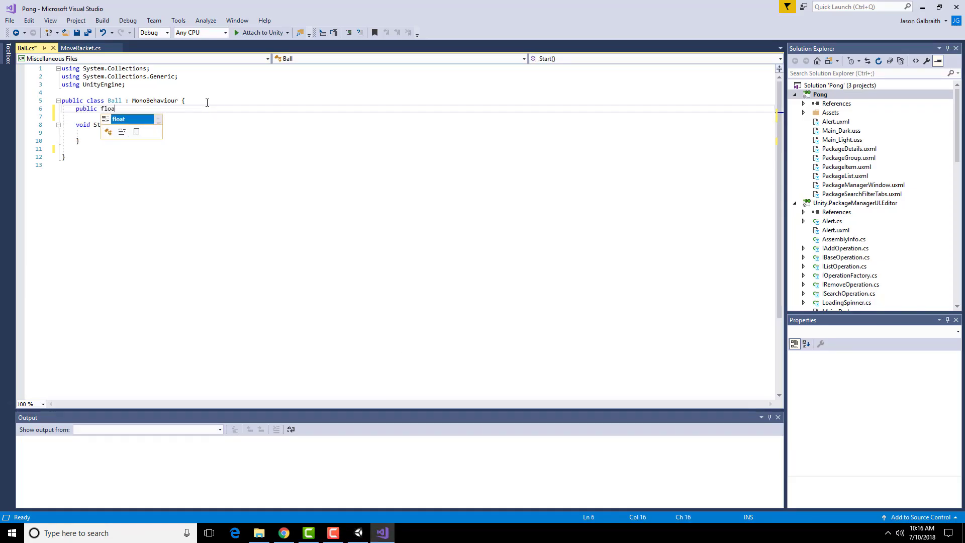
text(t speed = 30)
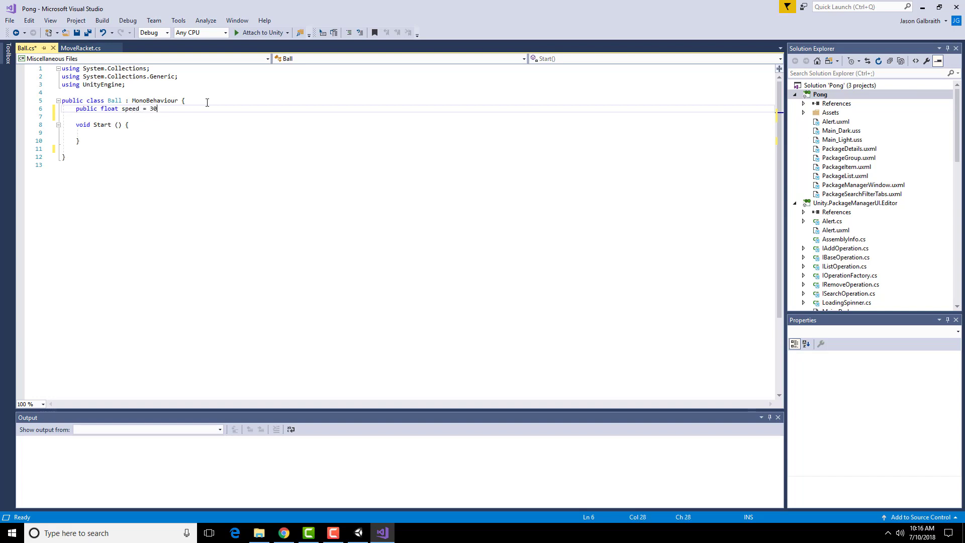
text(;)
Inside Start, write GetComponent<RigidBody2D>().velocity = Vector2.right * speed; and save the script
key(Down)
key(Down)
key(Down)
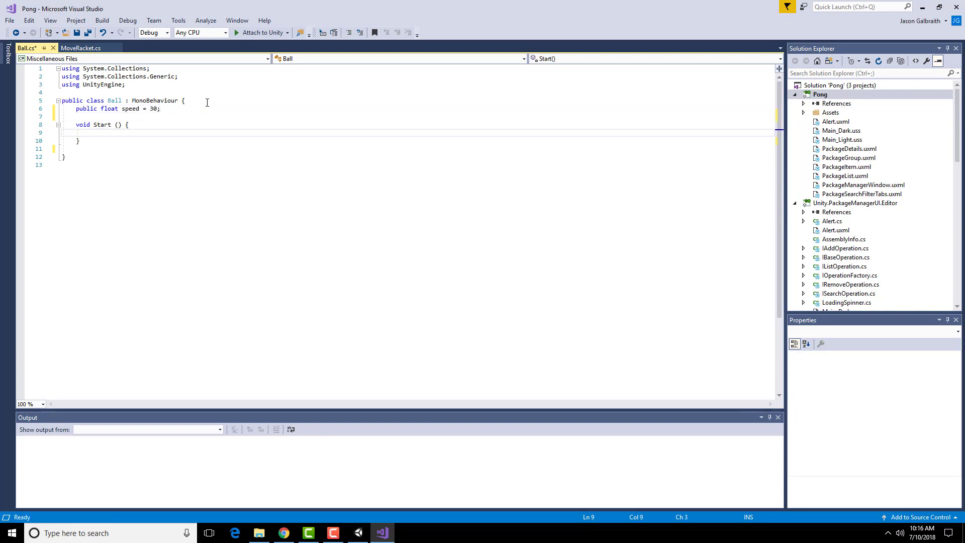
click(284, 533)
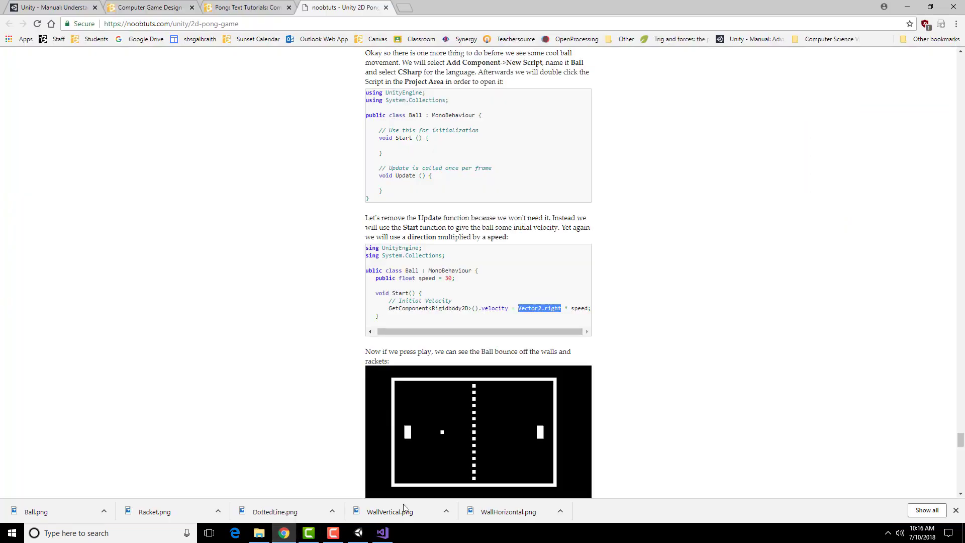
click(383, 533)
text(GetC)
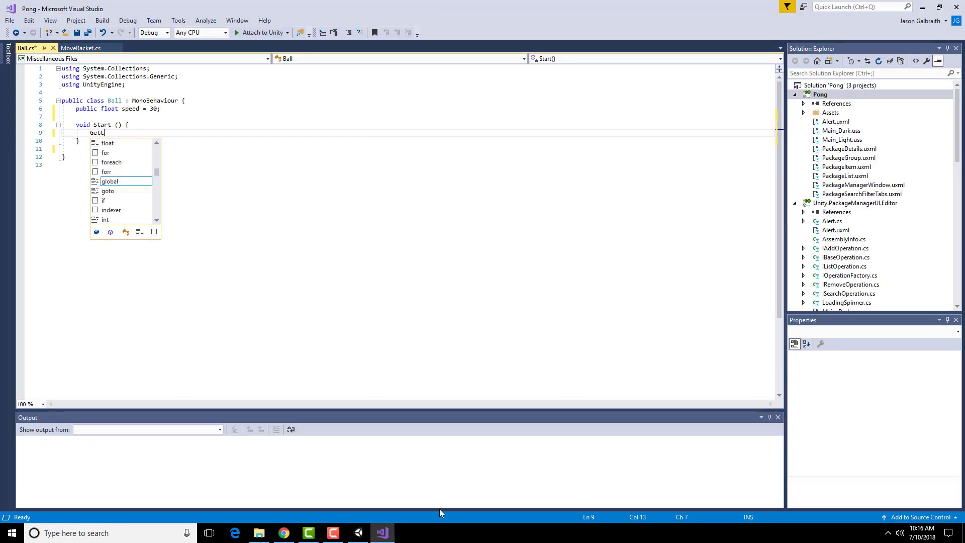
text(oomponent<)
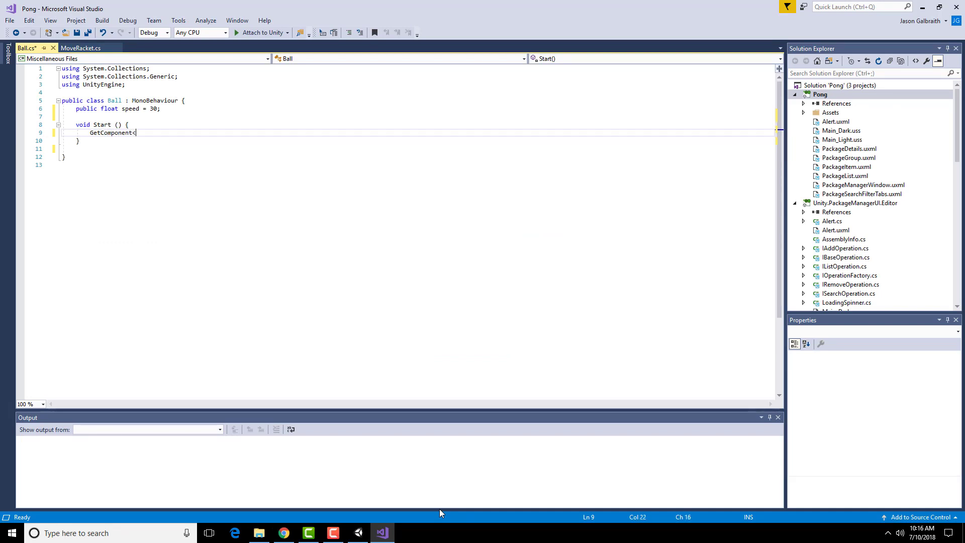
text(Rigid)
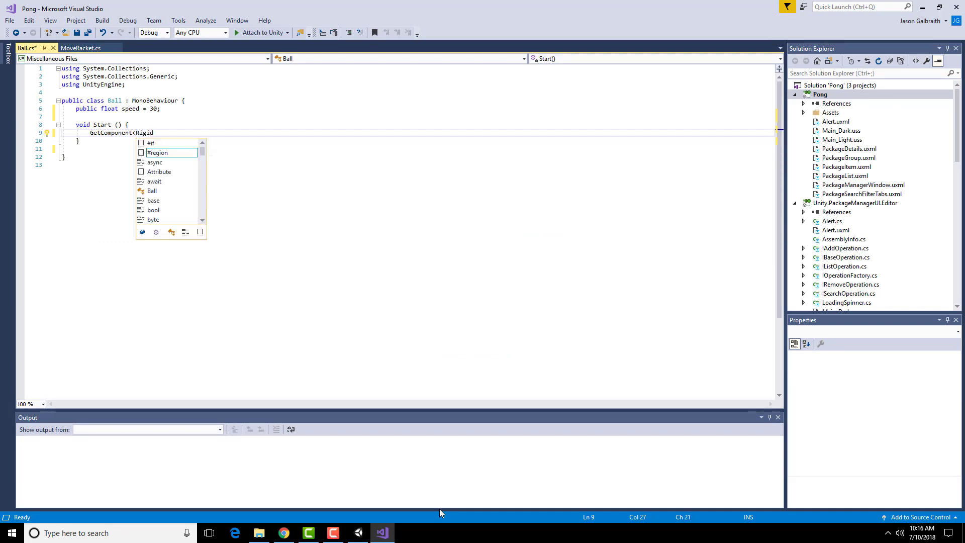
text(Body2D>)
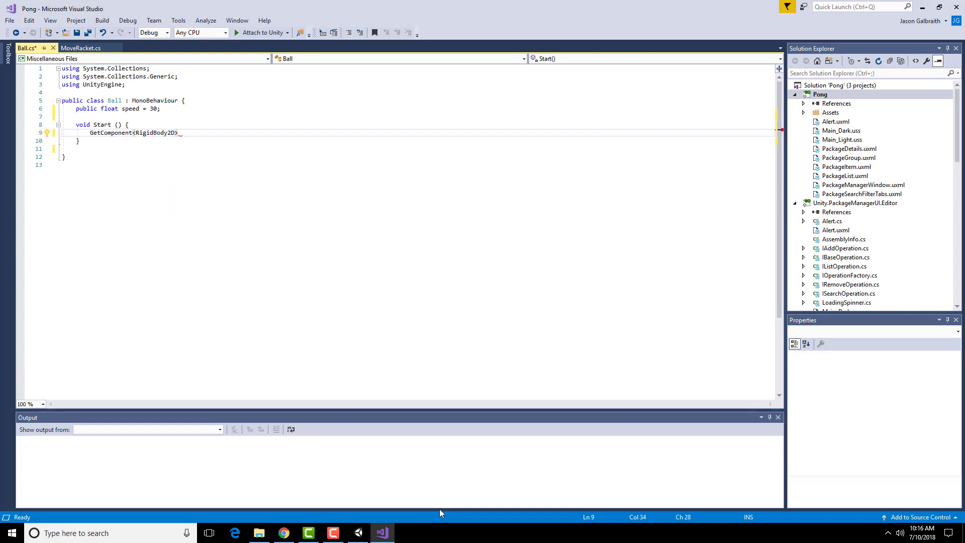
text(())
text(.velocity)
text( = )
text(Vei)
text(tor)
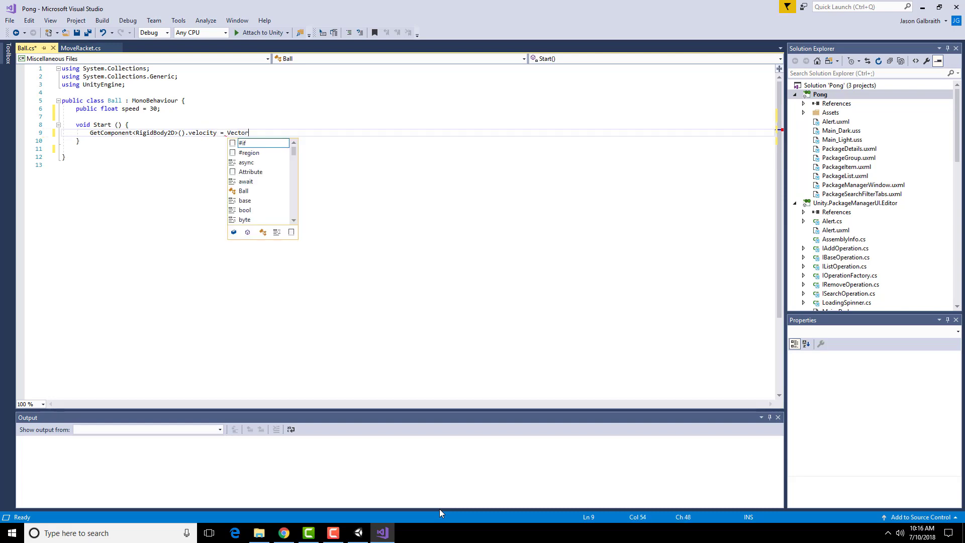
text(2.right)
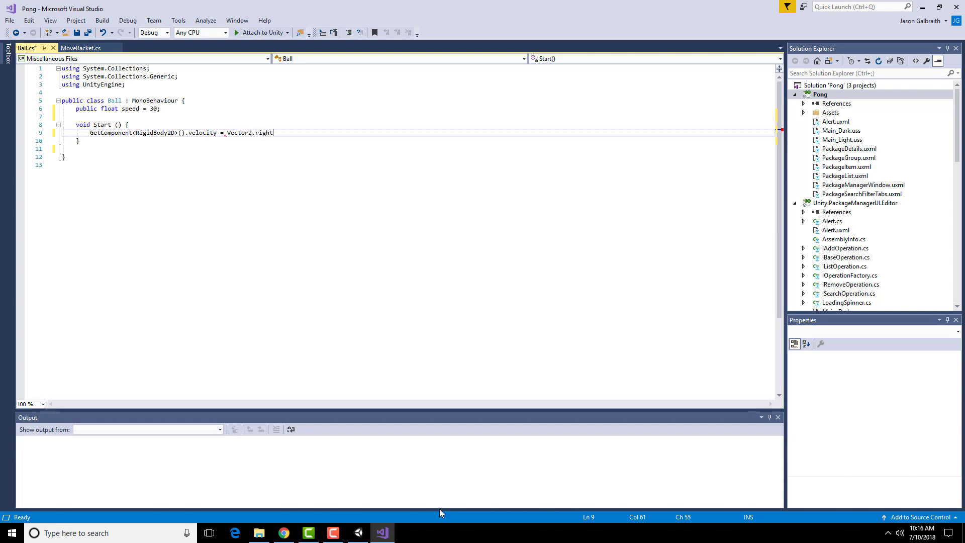
text( * speed;)
key(ctrl+s)
Correct the component type in the velocity line to Rigidbody2D with a lowercase b, and save the script
click(153, 132)
drag(153, 133, 157, 132)
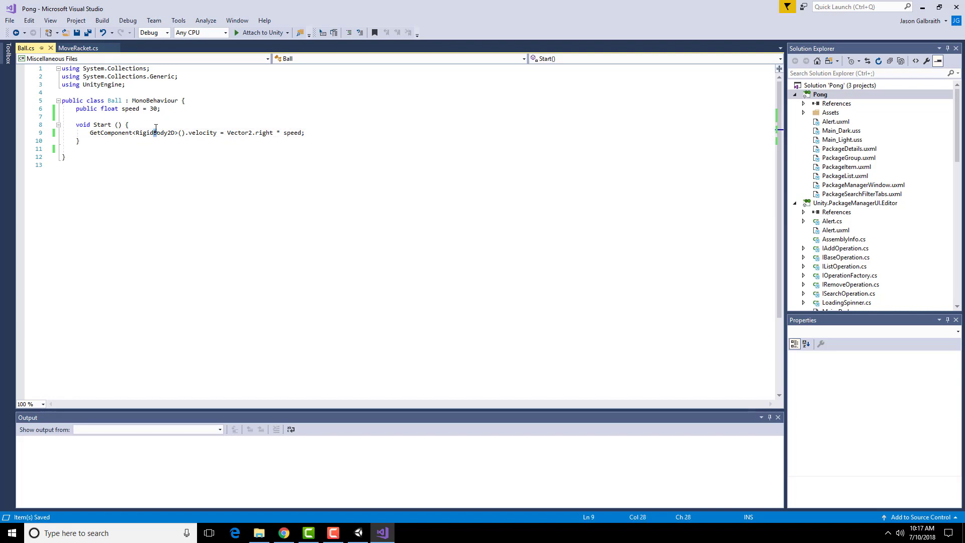
text(b)
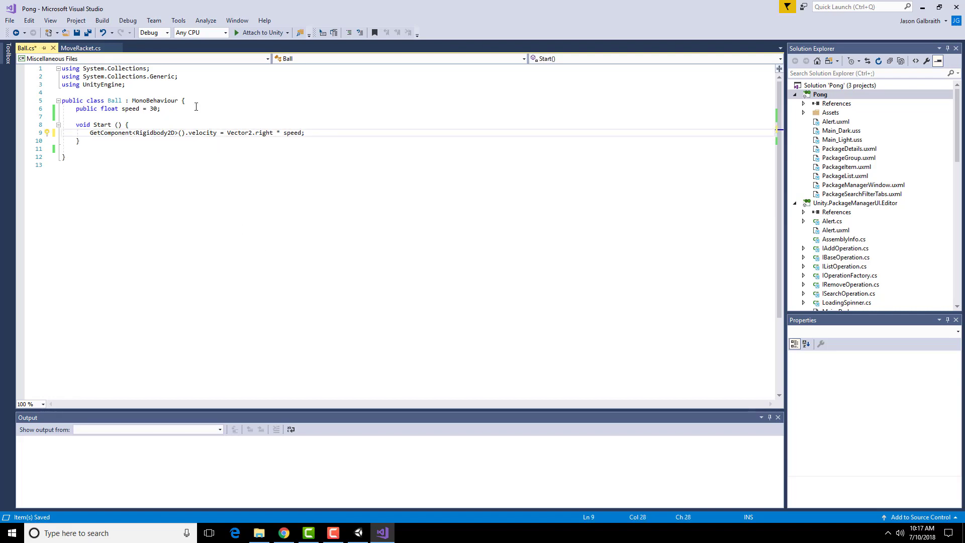
key(ctrl+s)
Switch to Unity, play the scene to test the ball's movement, and stop play mode
click(358, 533)
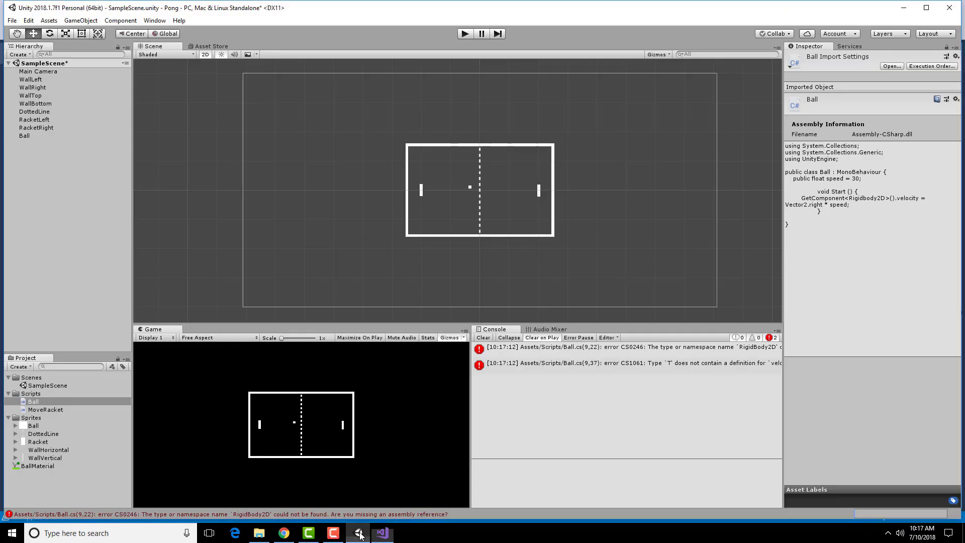
click(469, 32)
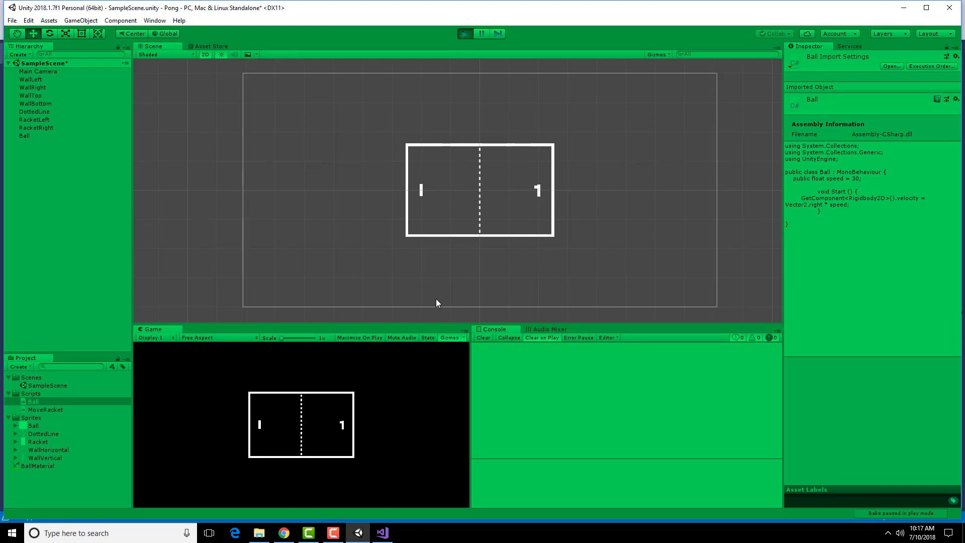
click(464, 34)
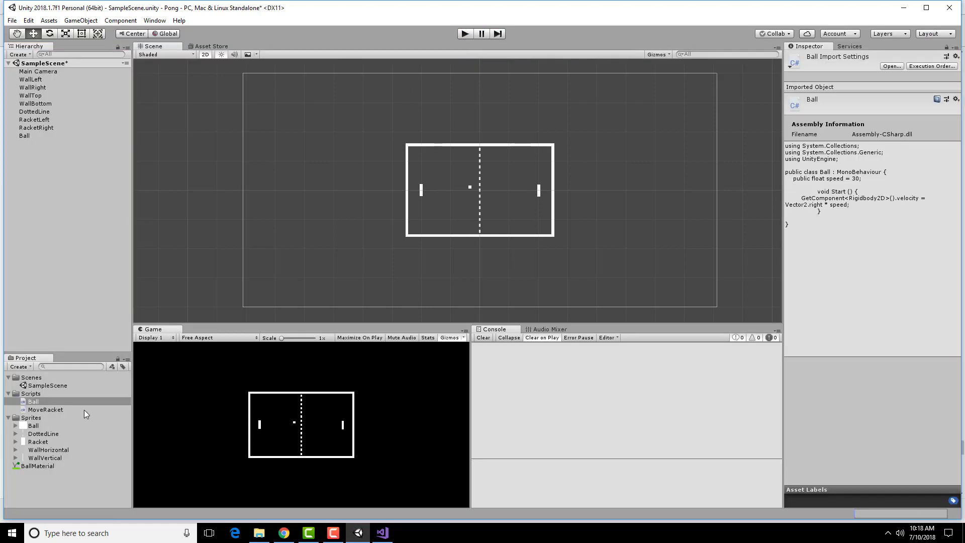
Set the BallMaterial's Friction to 0 and Bounciness to 1, and play the scene to test the bounce
click(40, 466)
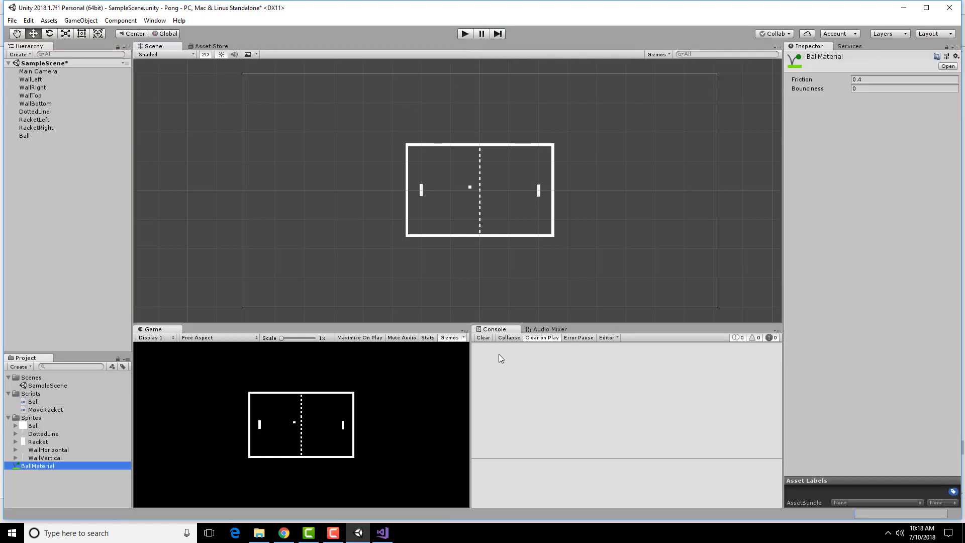
click(865, 79)
text(0)
key(Tab)
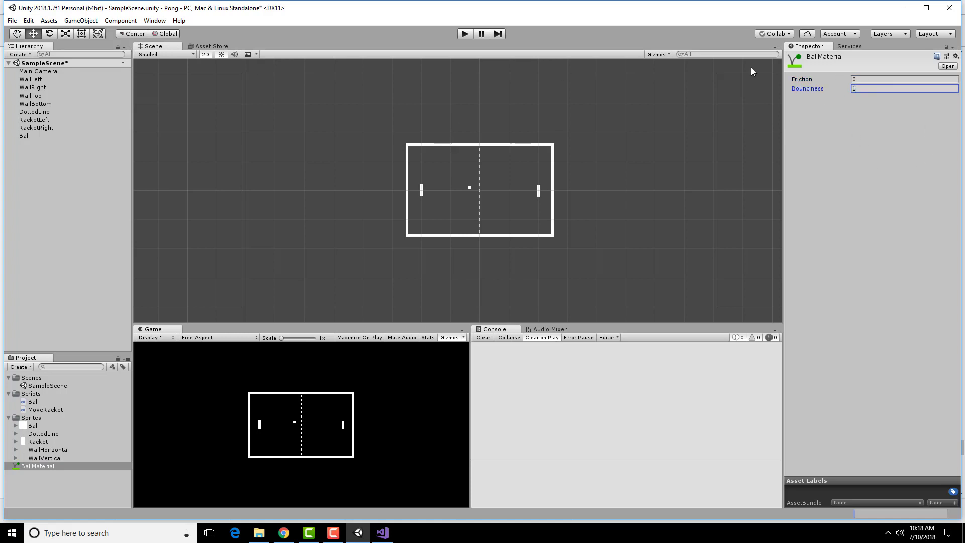
text(1)
click(468, 34)
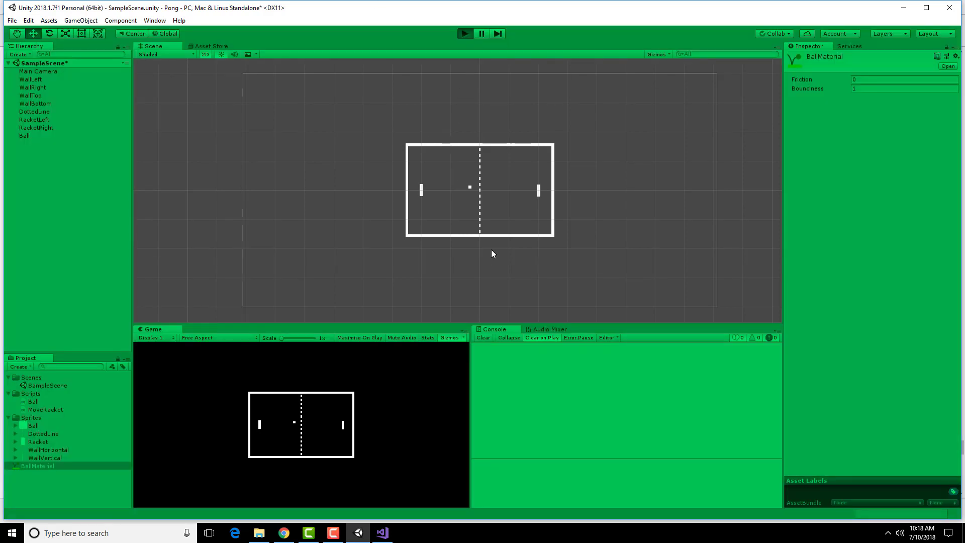